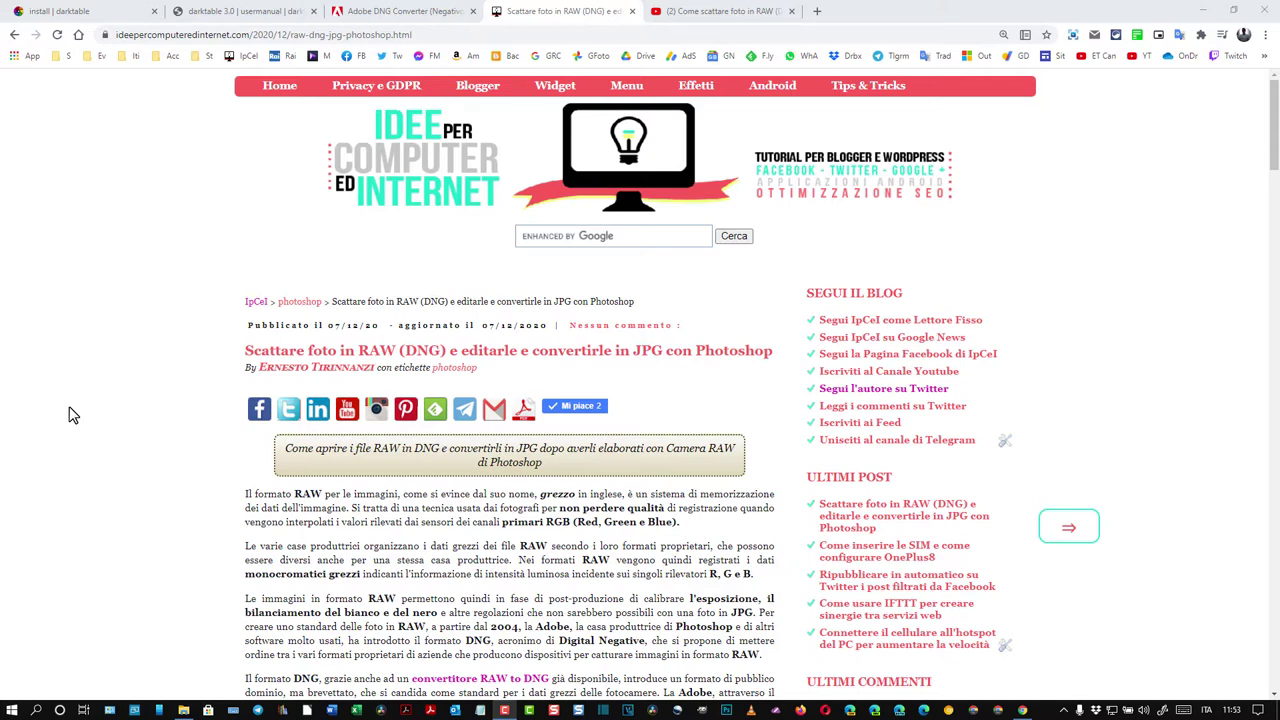
Scroll the blog article past the video to the OnePlus 8 PRO-mode RAW screenshots
scroll(660, 510, "down", 3)
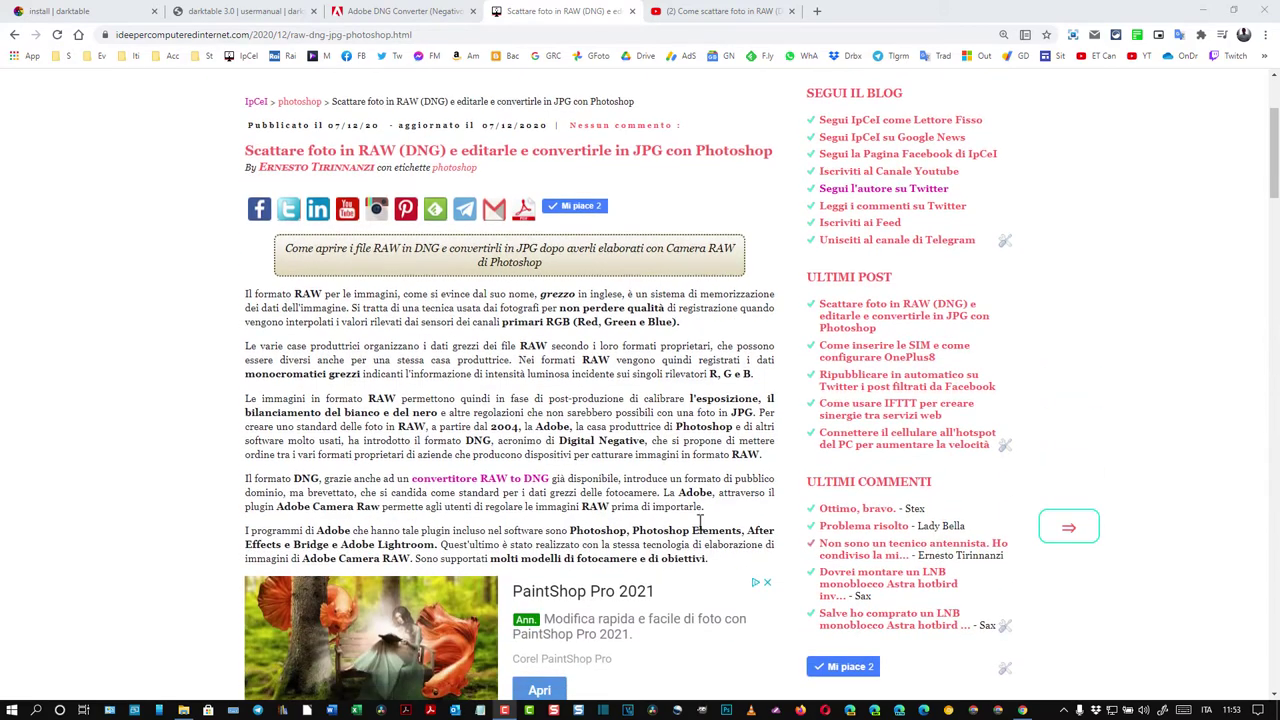
scroll(720, 530, "down", 3)
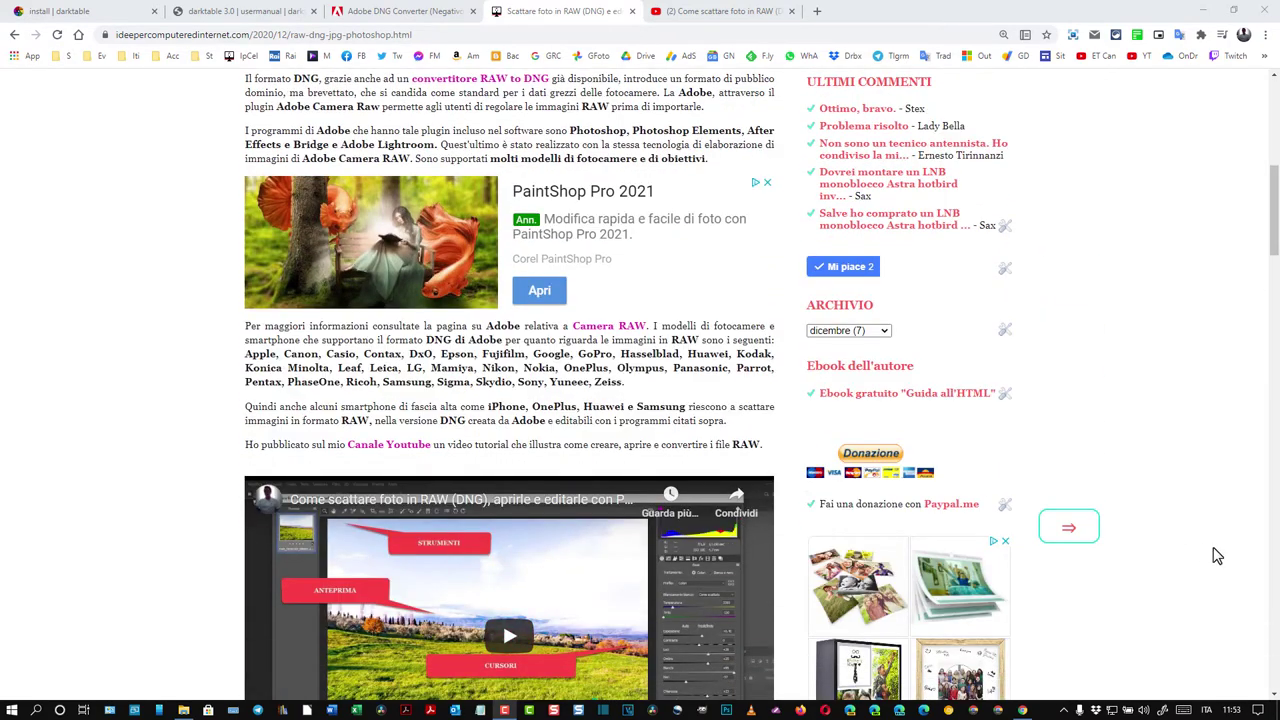
scroll(1239, 541, "down", 3)
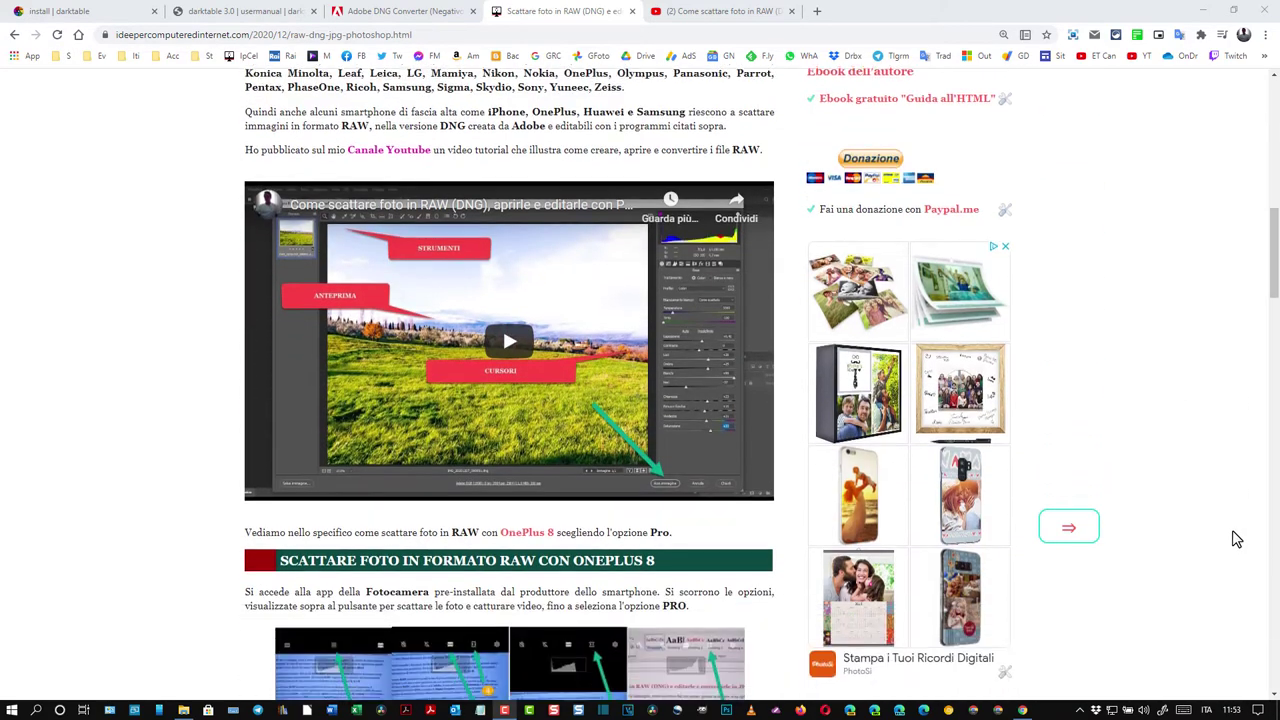
scroll(771, 540, "down", 4)
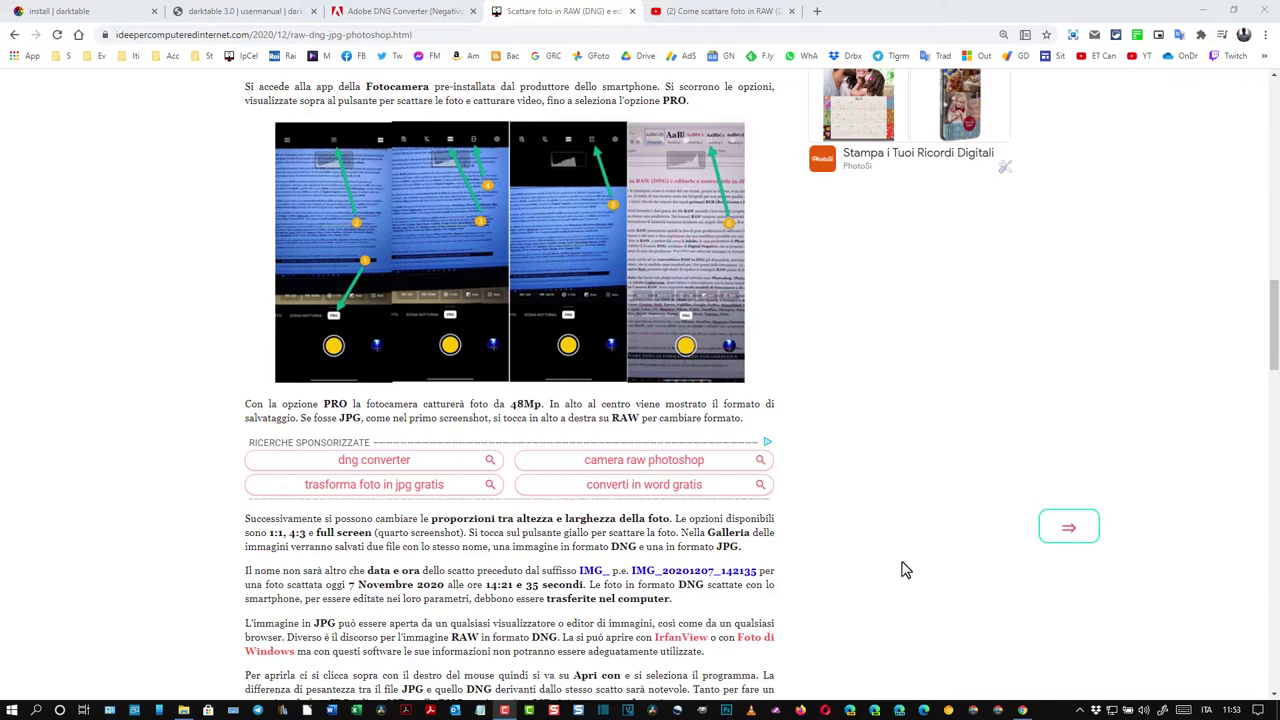
scroll(902, 569, "down", 1)
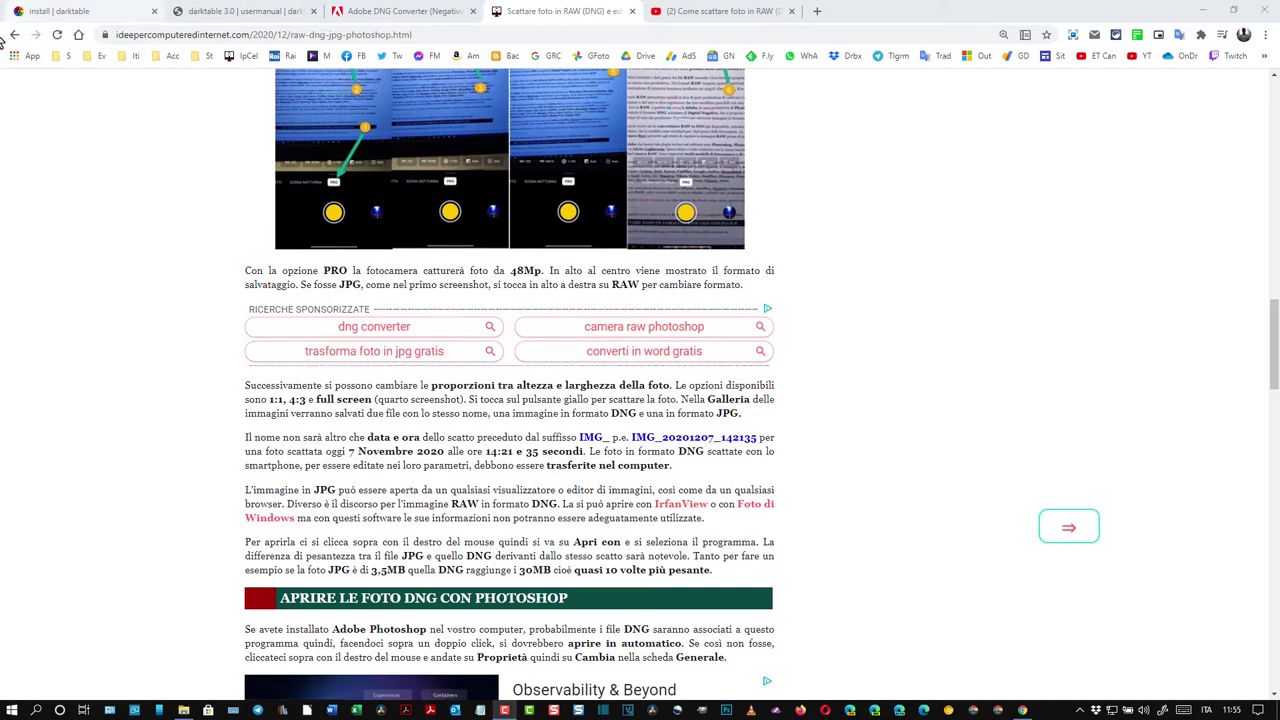
Switch to the Adobe DNG Converter help page and view its Windows and Mac OS downloads
left_click(410, 20)
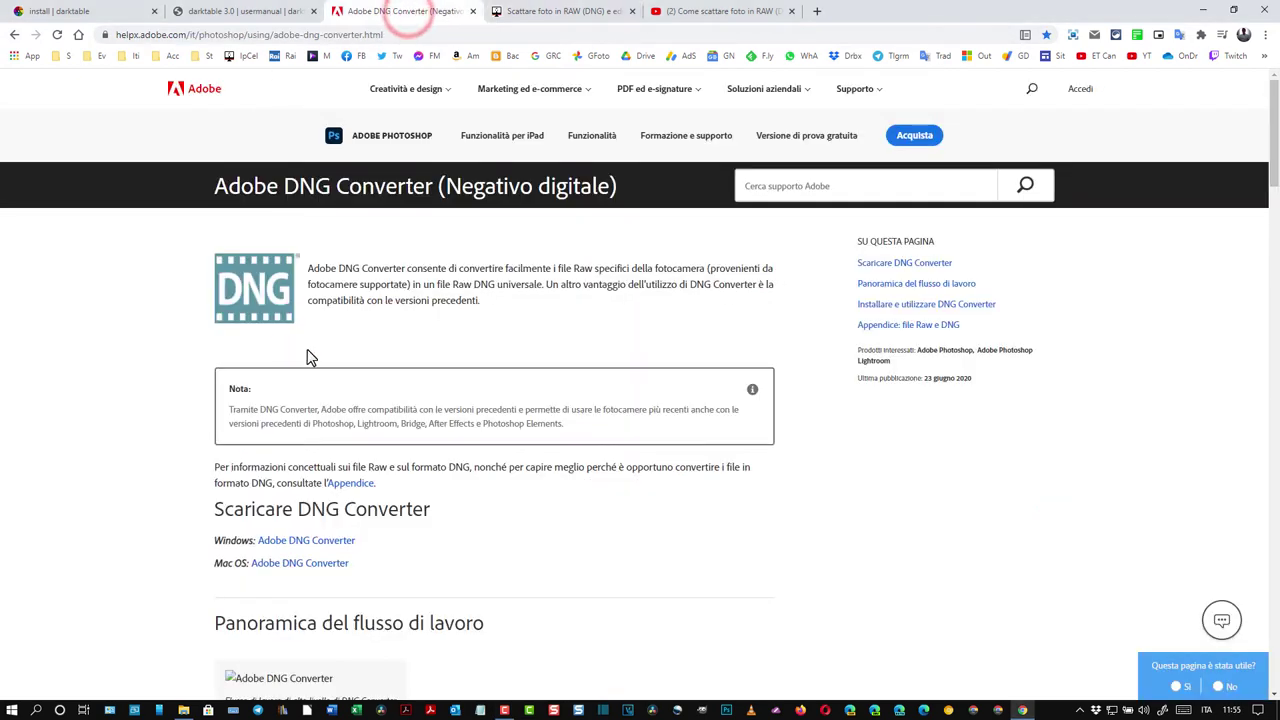
scroll(415, 401, "down", 1)
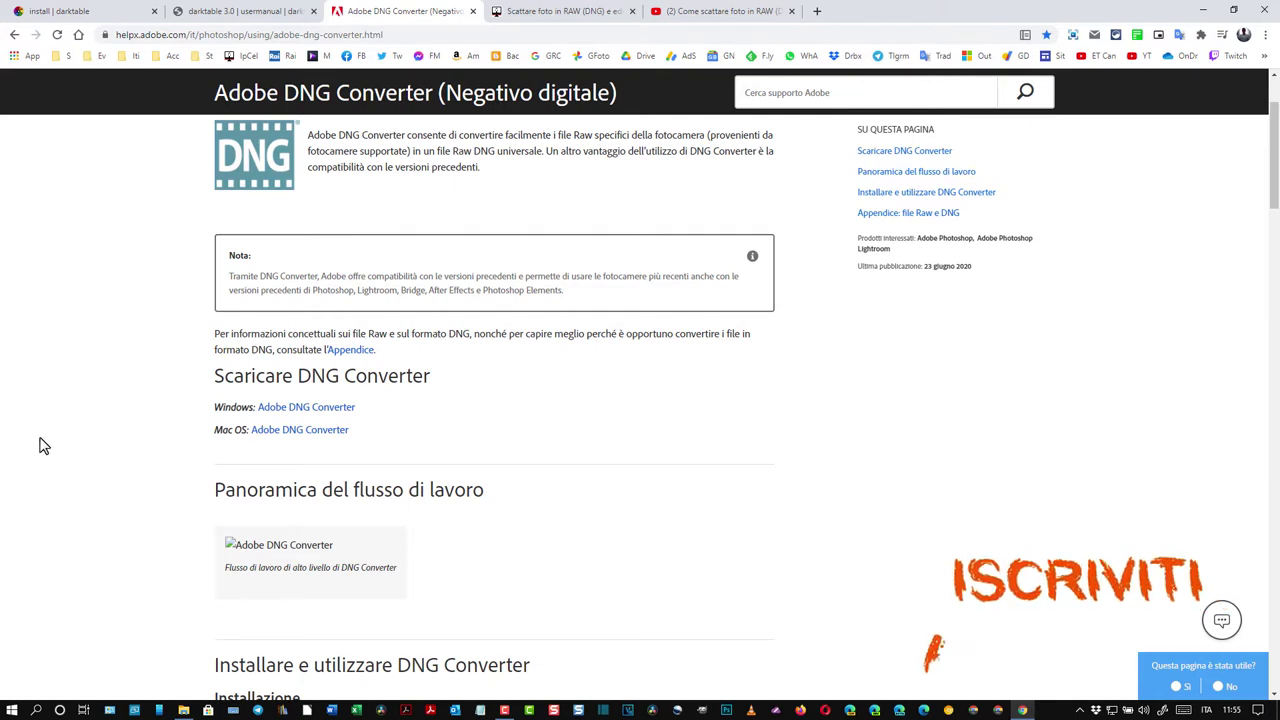
scroll(42, 450, "up", 1)
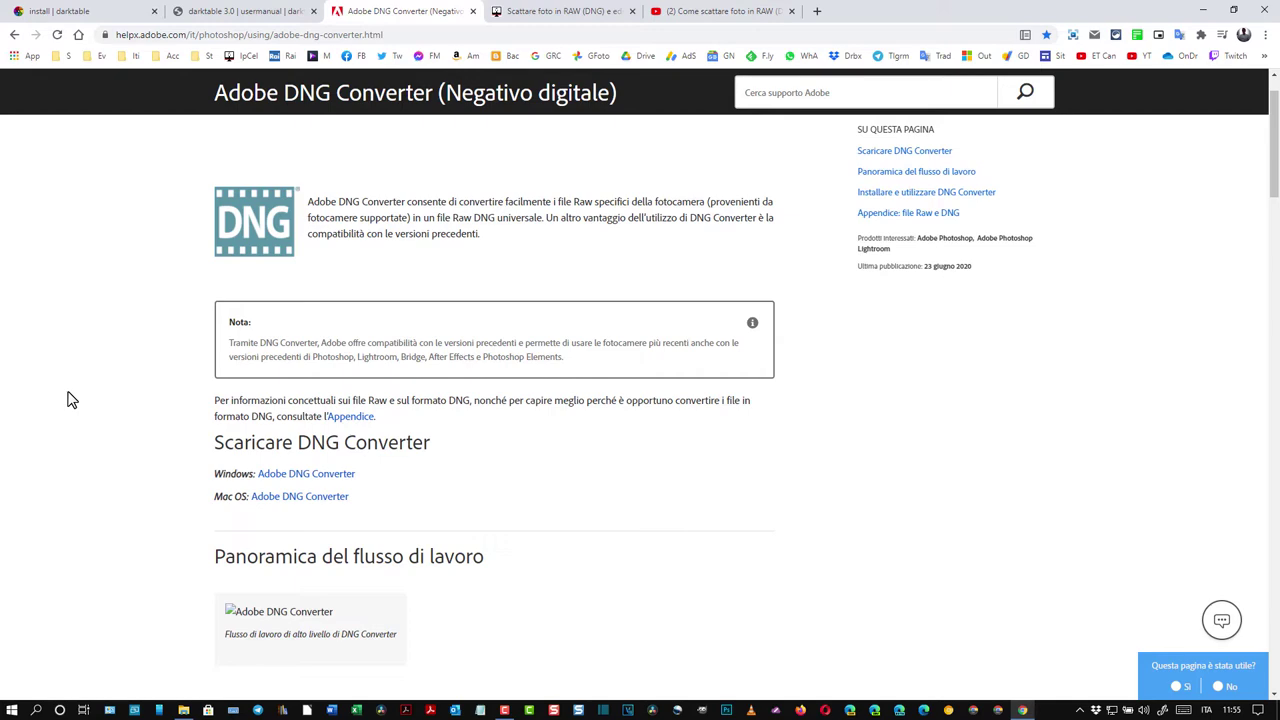
Return to the darktable install page and jump to its Microsoft Windows installation section
left_click(80, 8)
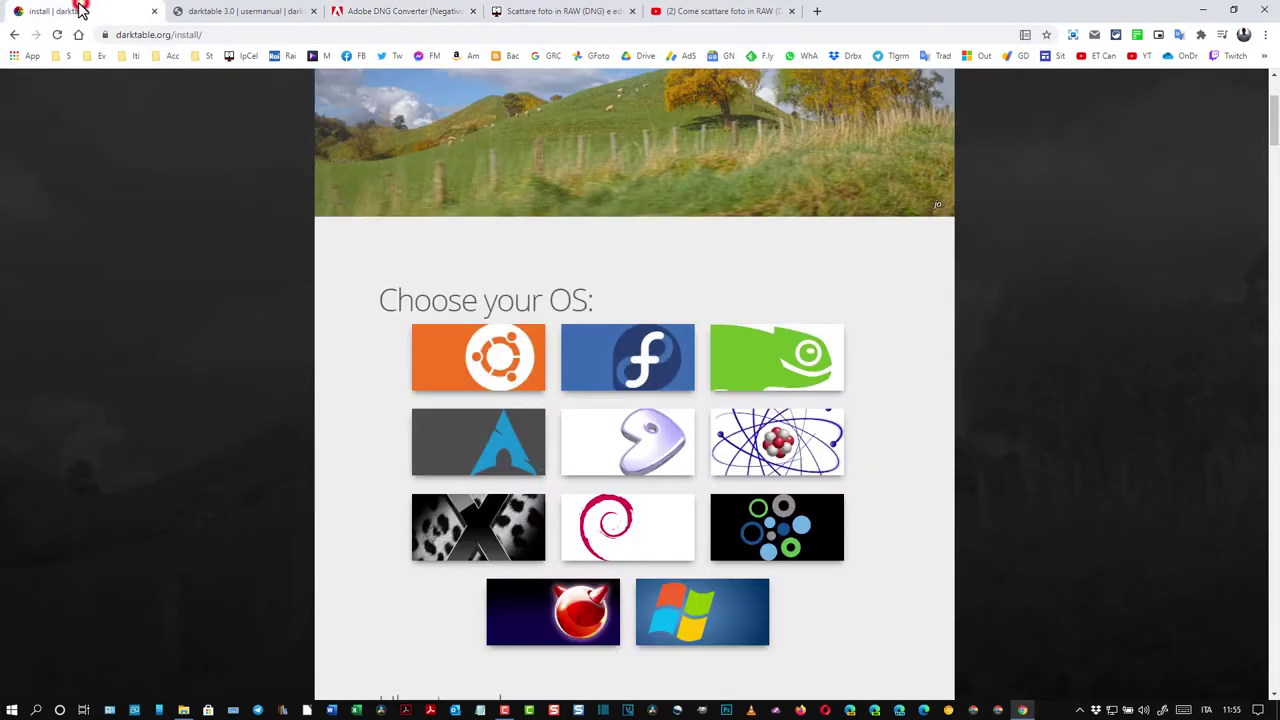
scroll(90, 255, "up", 2)
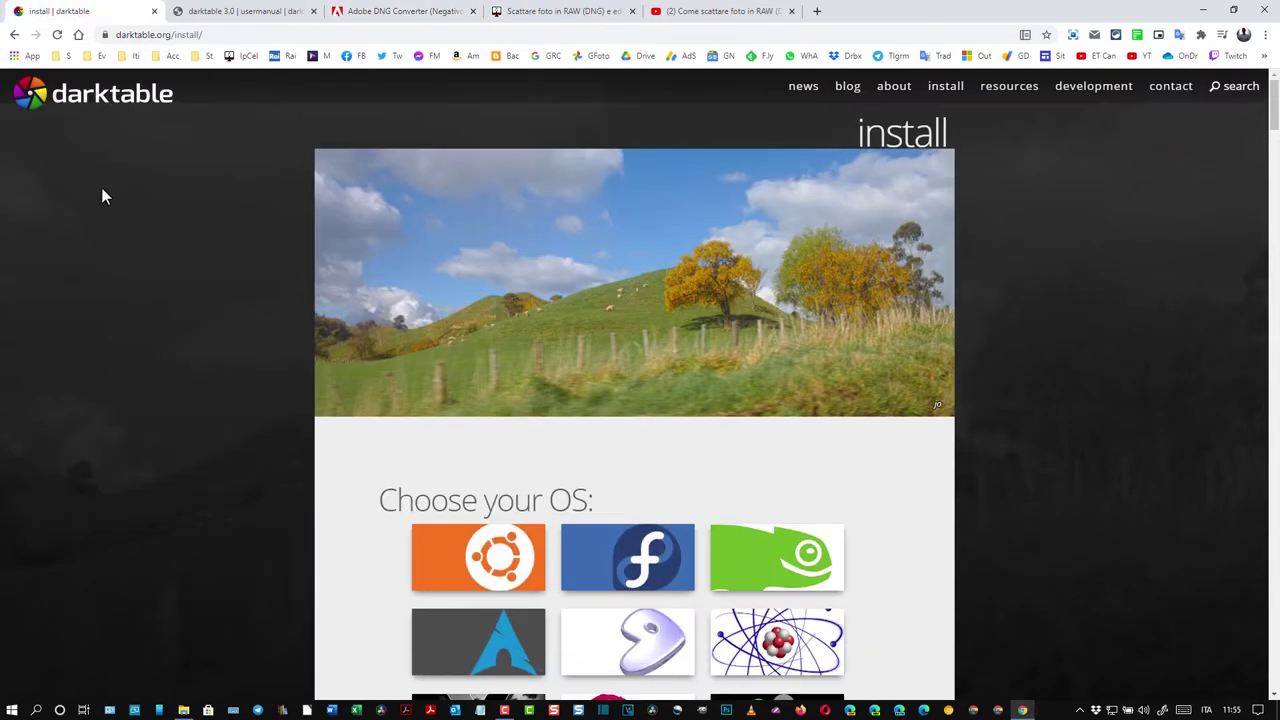
scroll(740, 245, "down", 1)
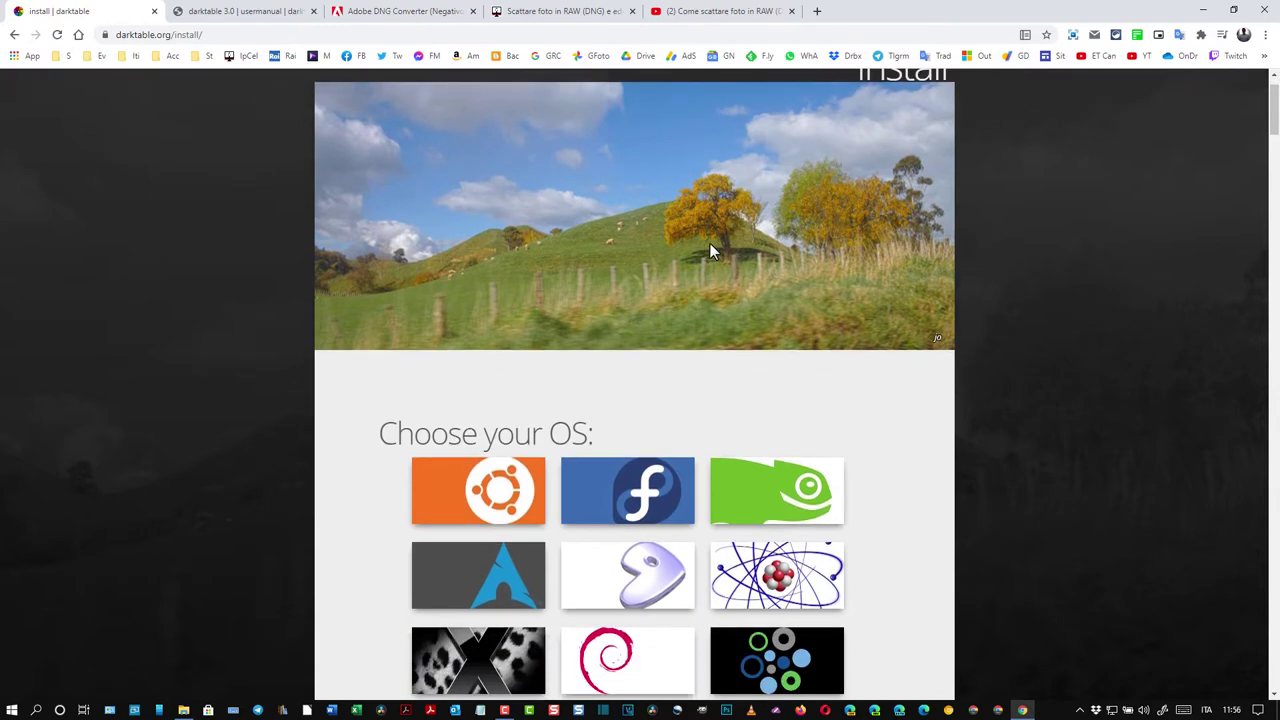
scroll(663, 389, "down", 1)
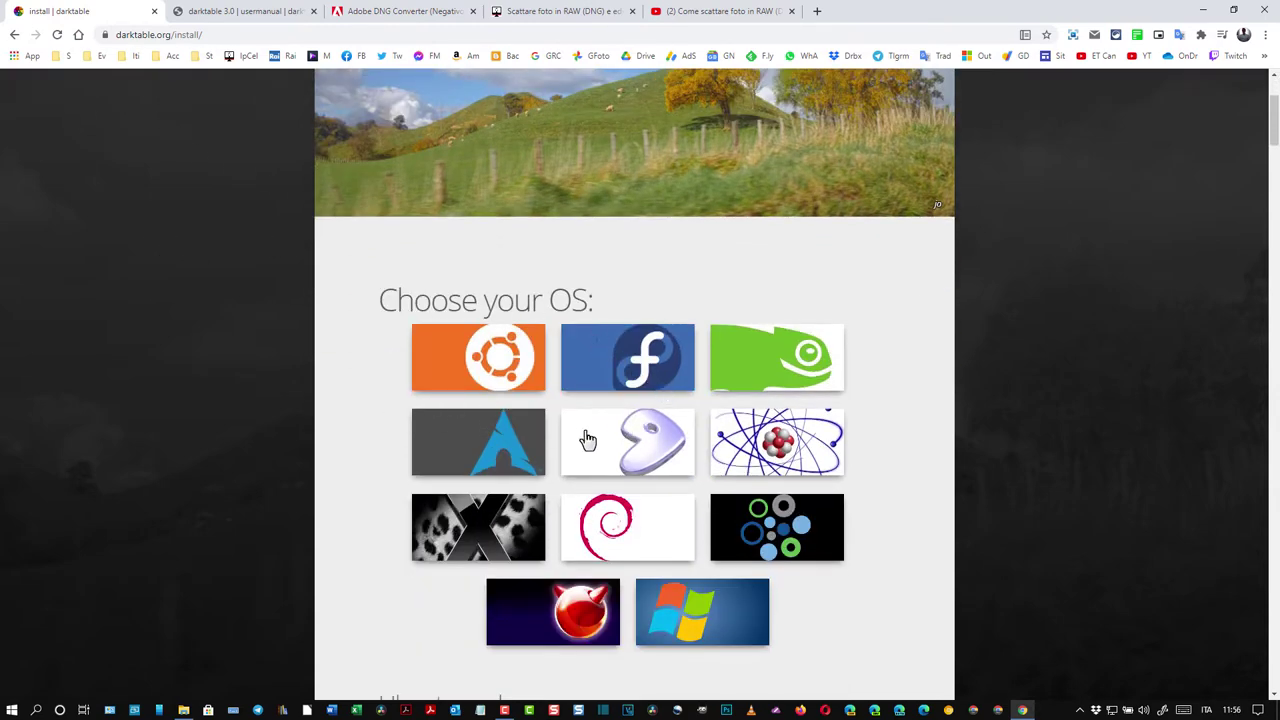
scroll(670, 463, "down", 1)
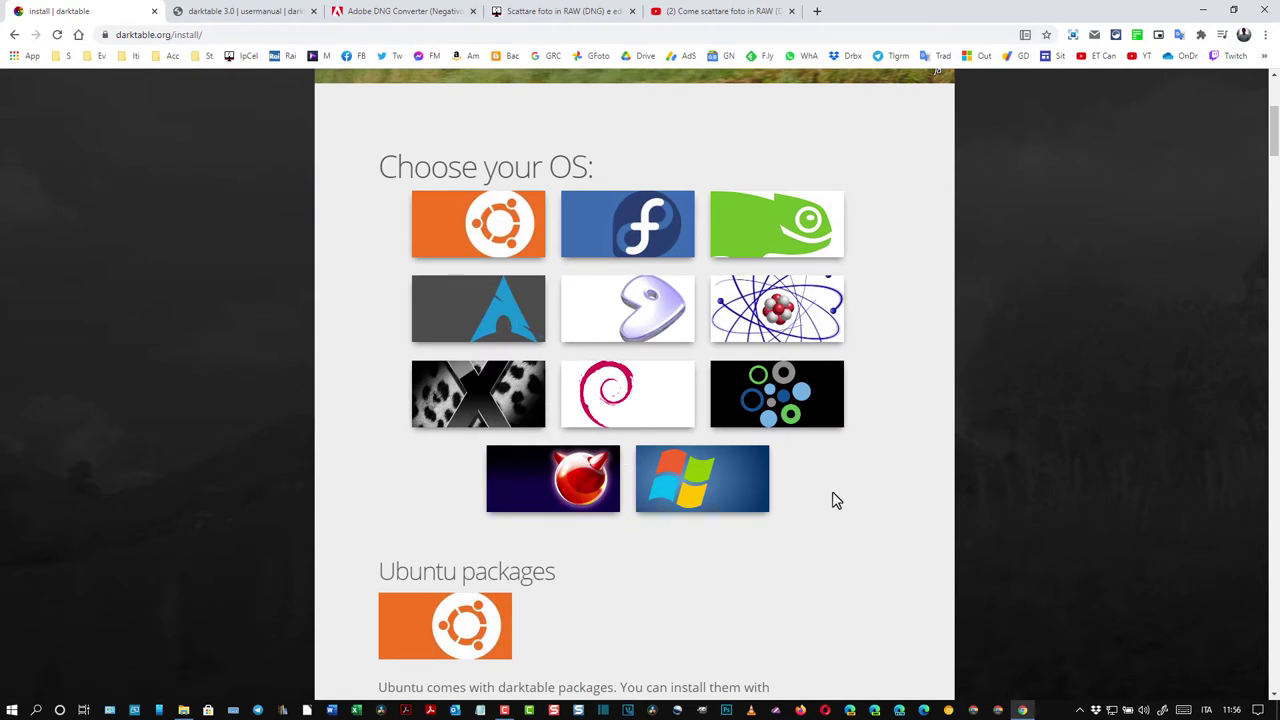
scroll(669, 477, "down", 1)
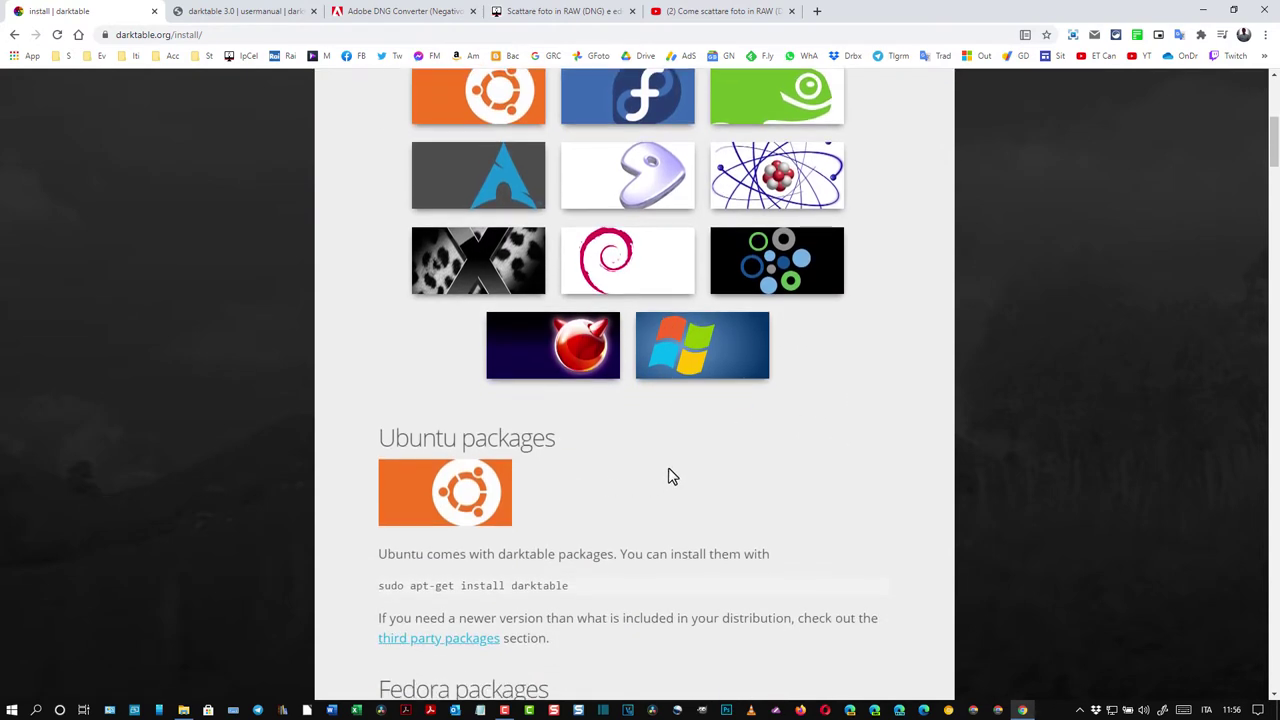
left_click(697, 350)
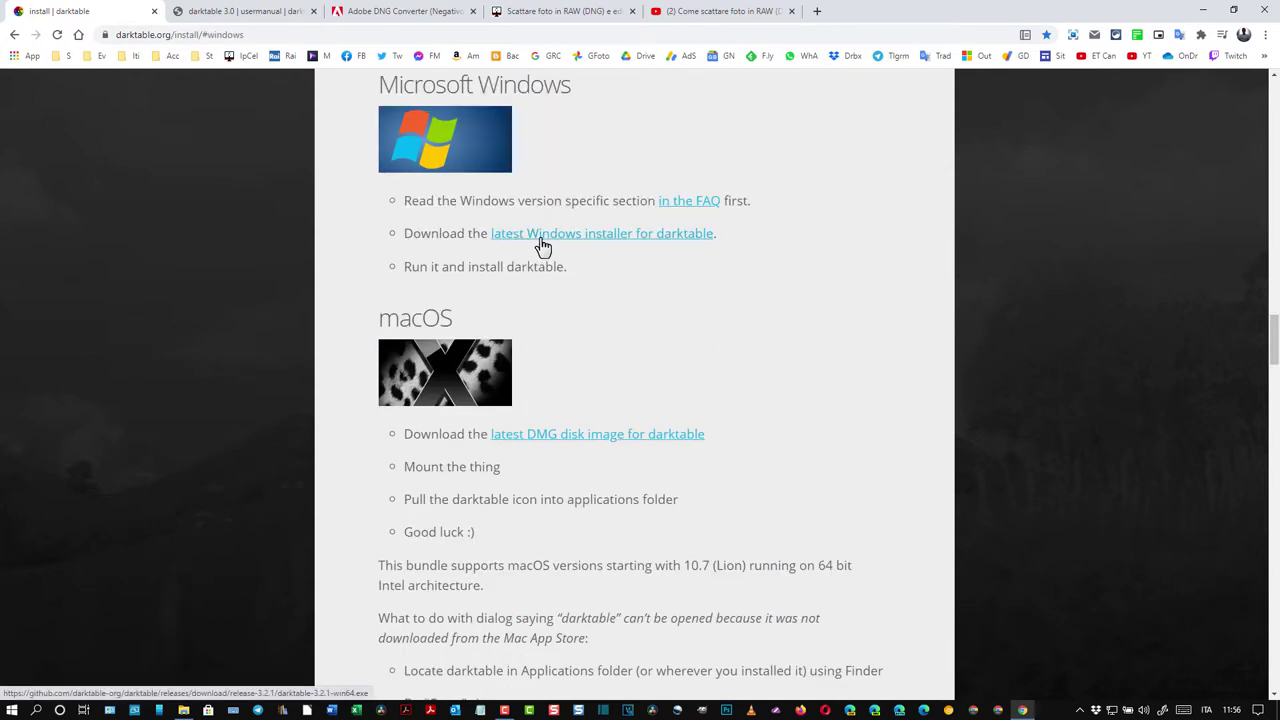
Run the darktable-3.2.1-win64.exe installer from the Download folder in File Explorer
left_click(183, 710)
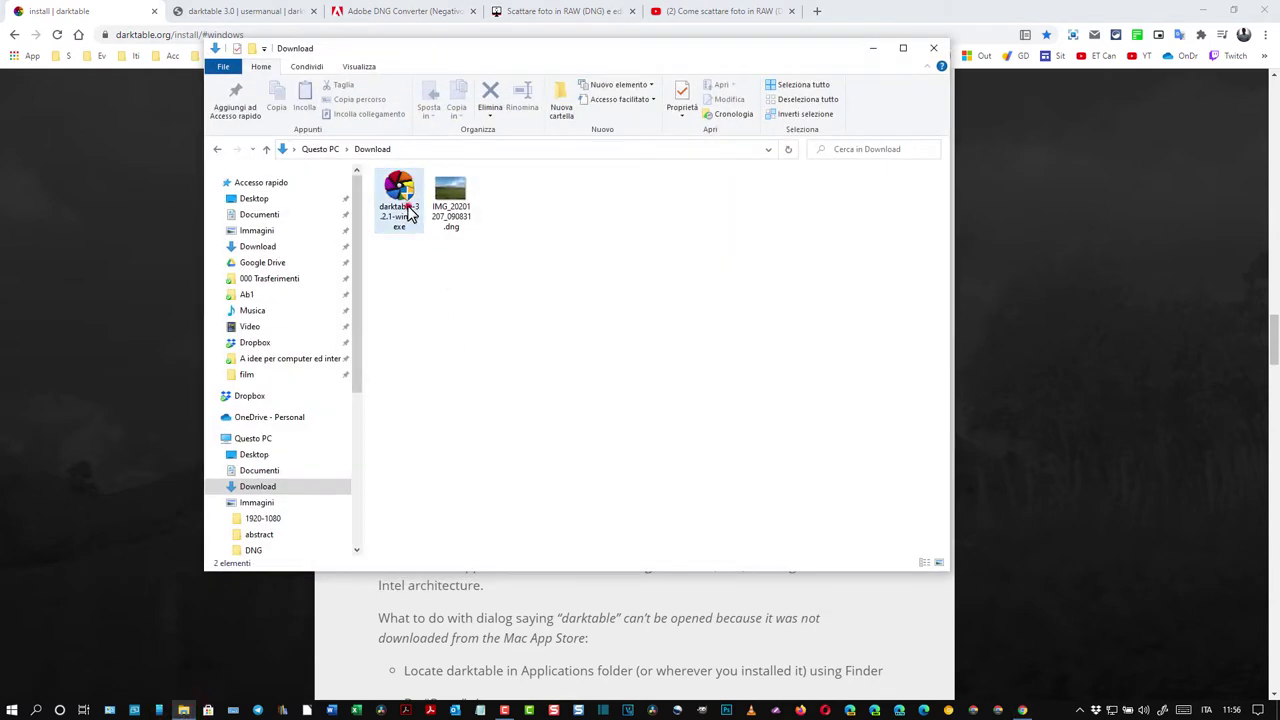
left_click(405, 205)
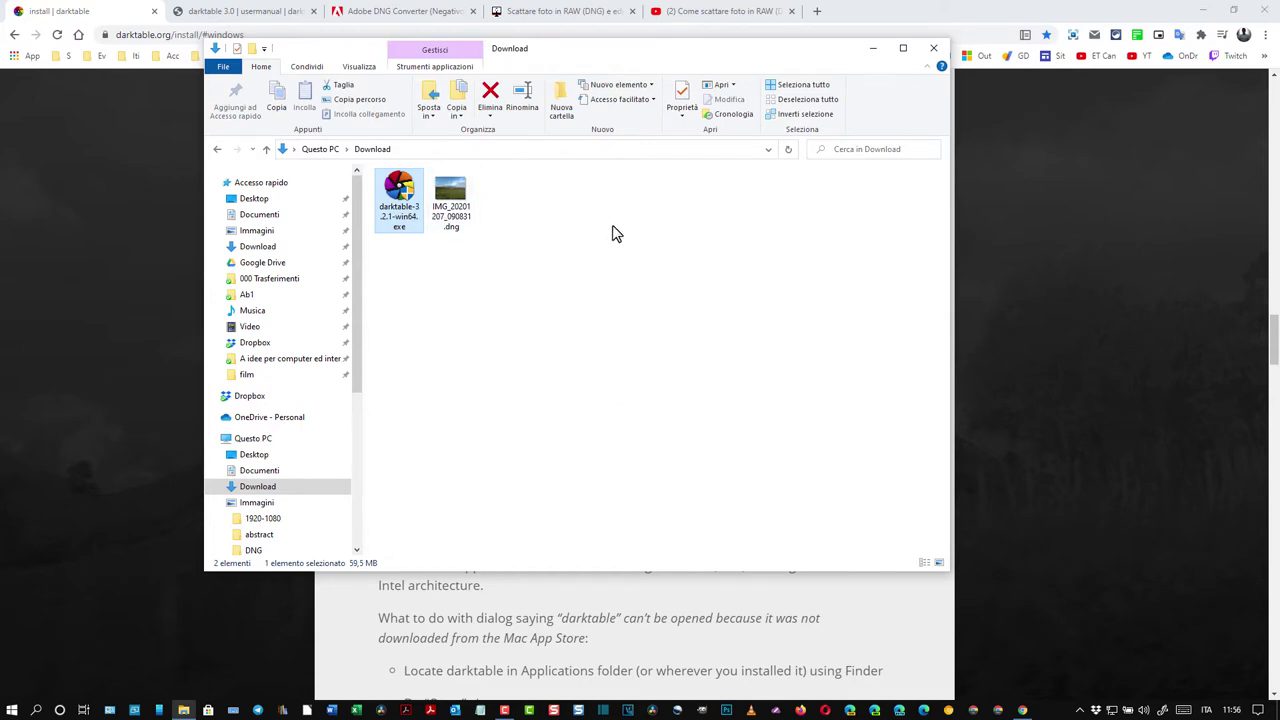
double_click(400, 197)
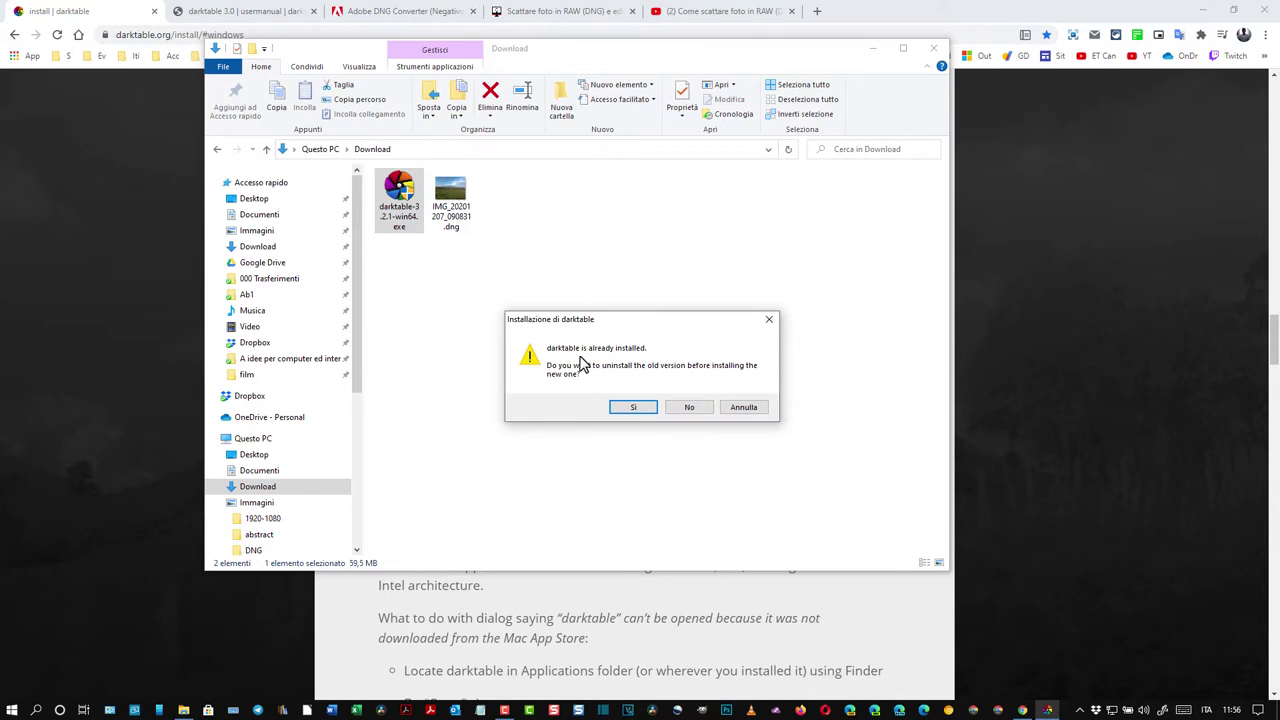
Skip uninstalling the old version and install darktable with the default licence, folder and Start menu
left_click(692, 410)
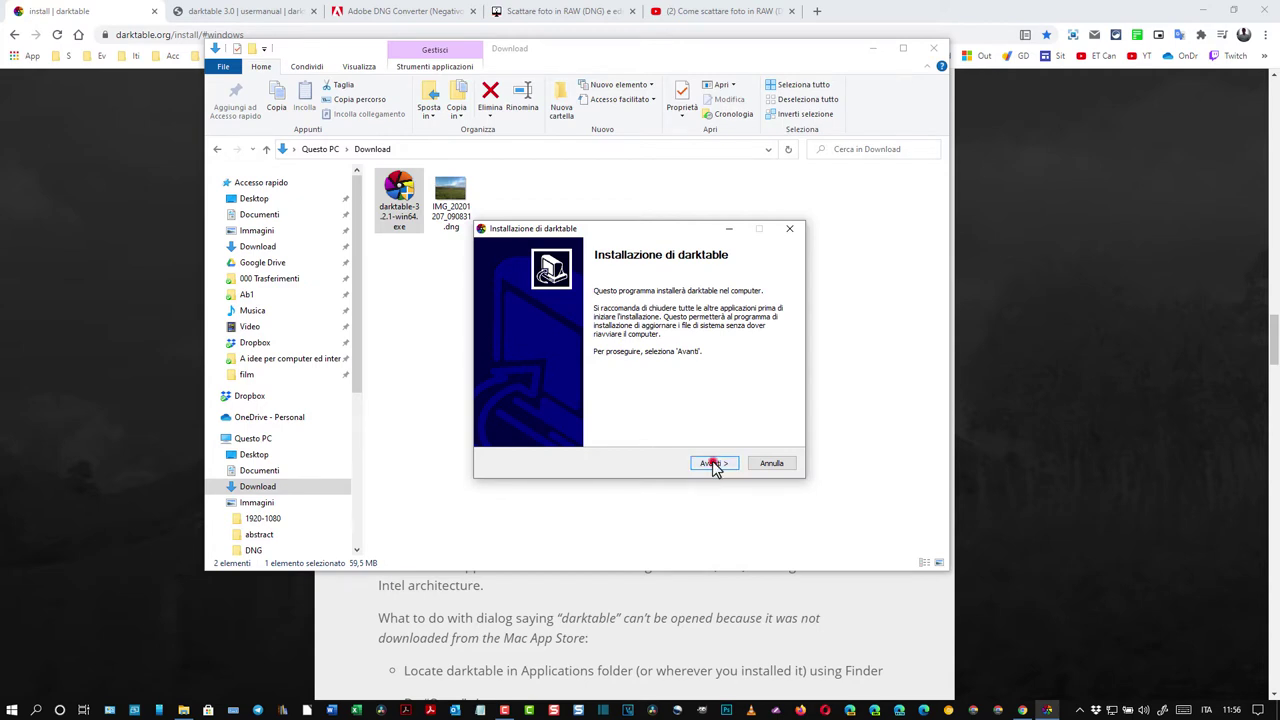
left_click(713, 464)
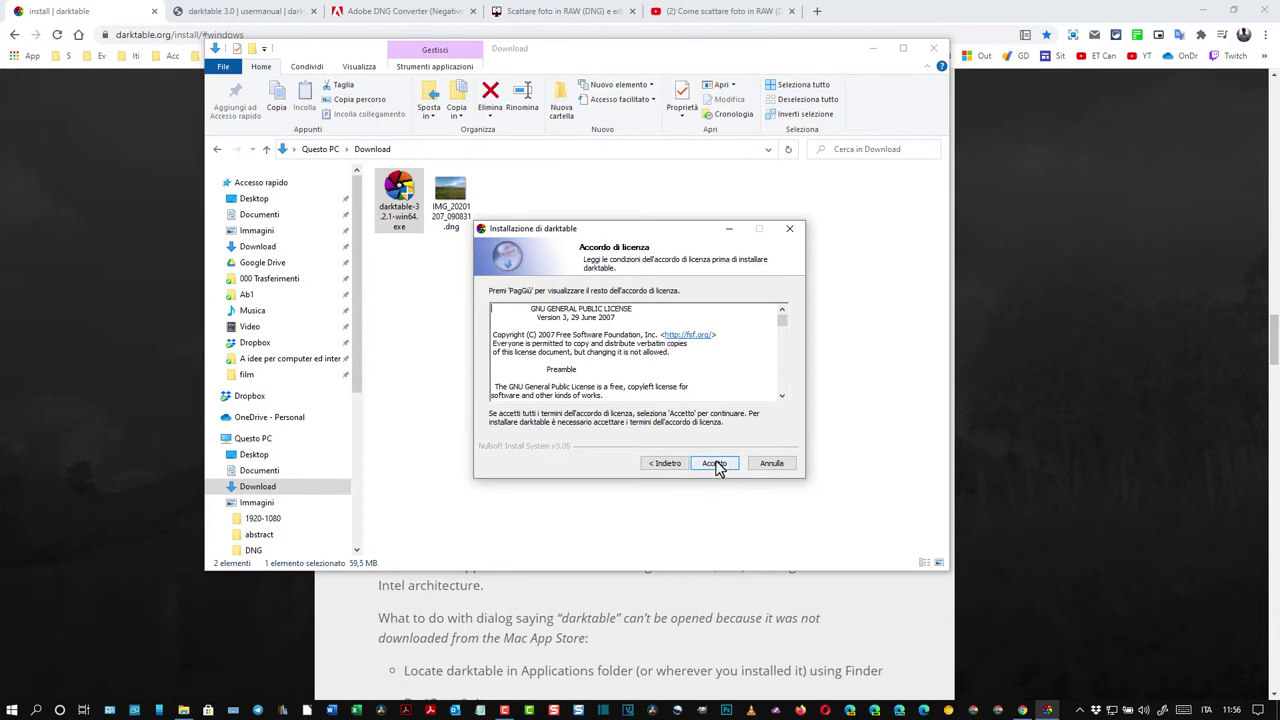
left_click(716, 465)
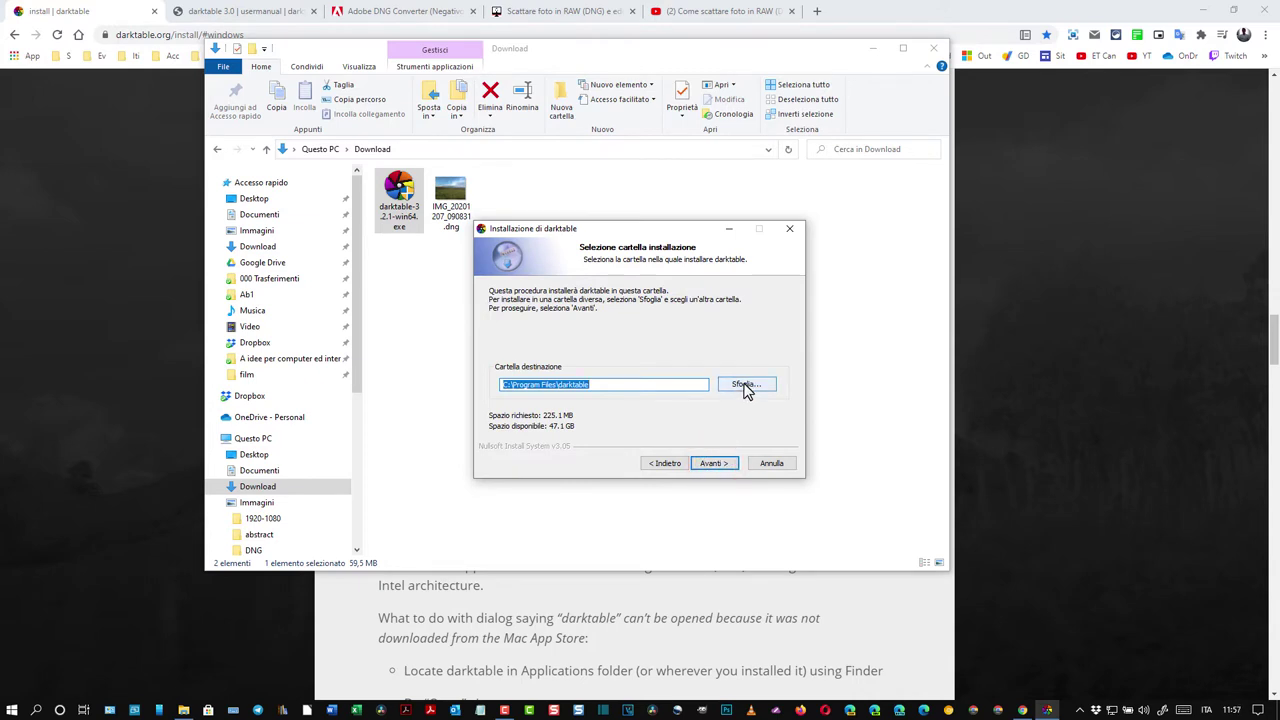
left_click(718, 468)
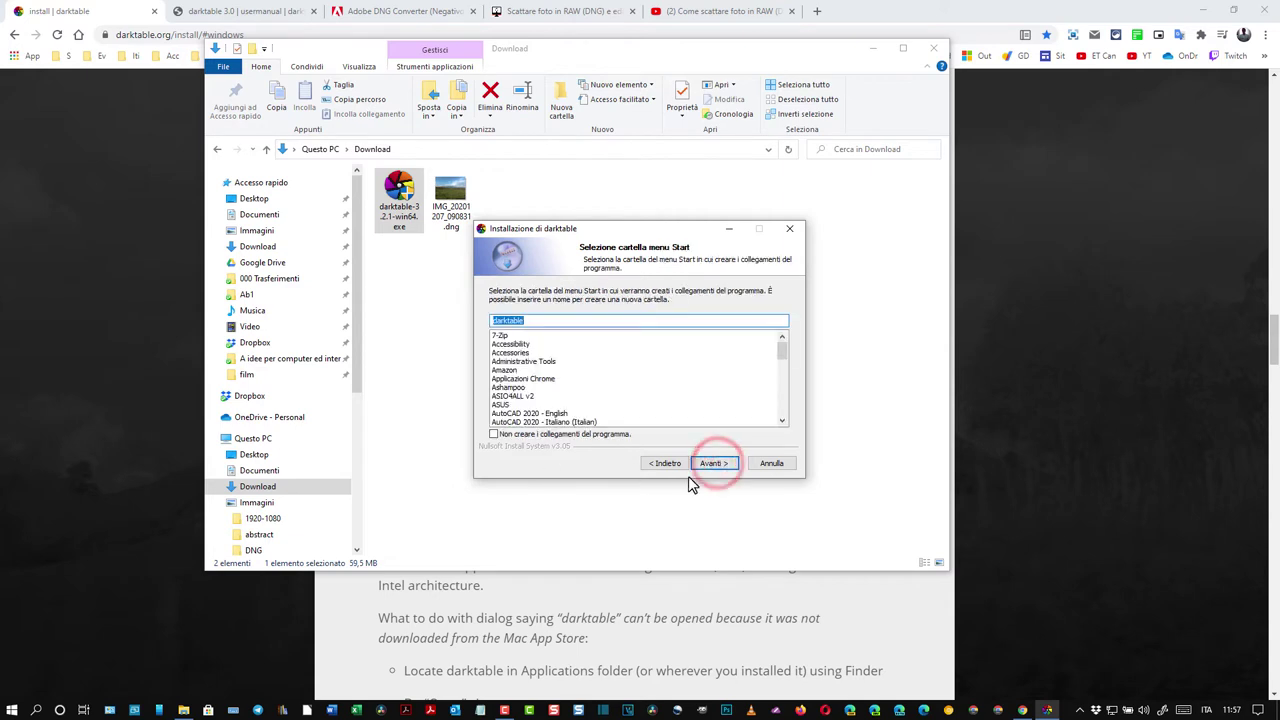
left_click(712, 464)
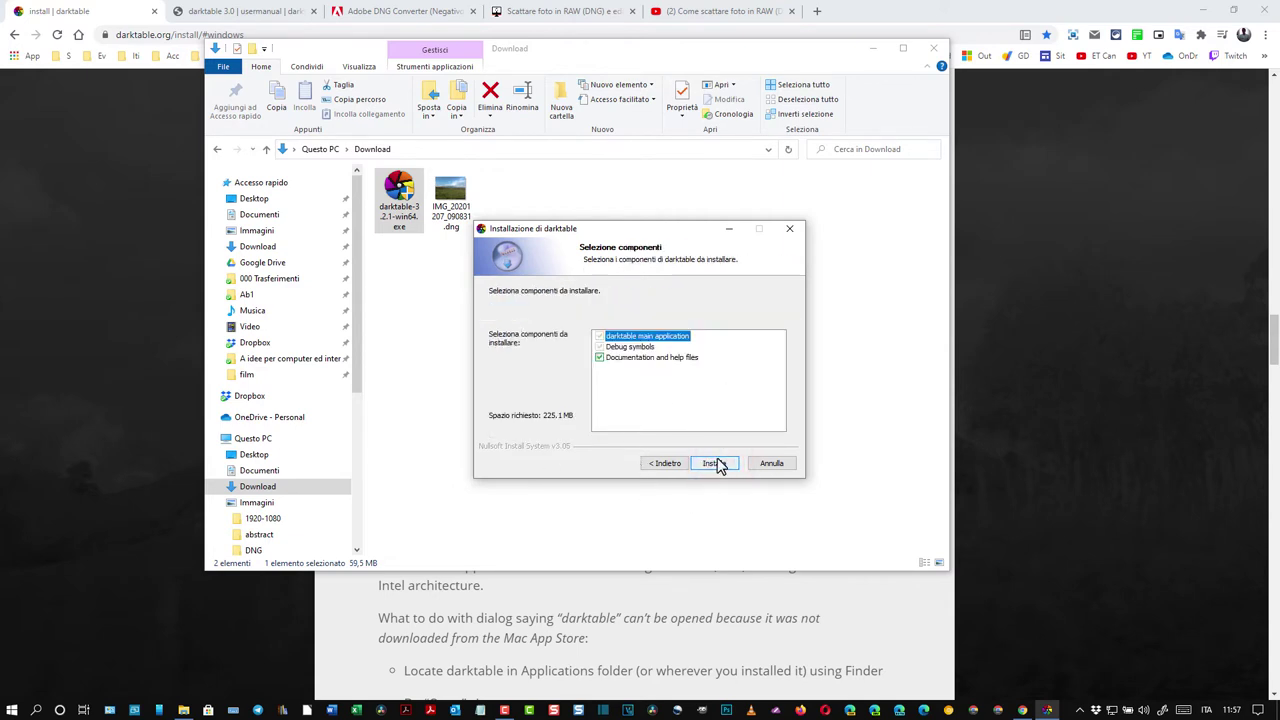
left_click(718, 464)
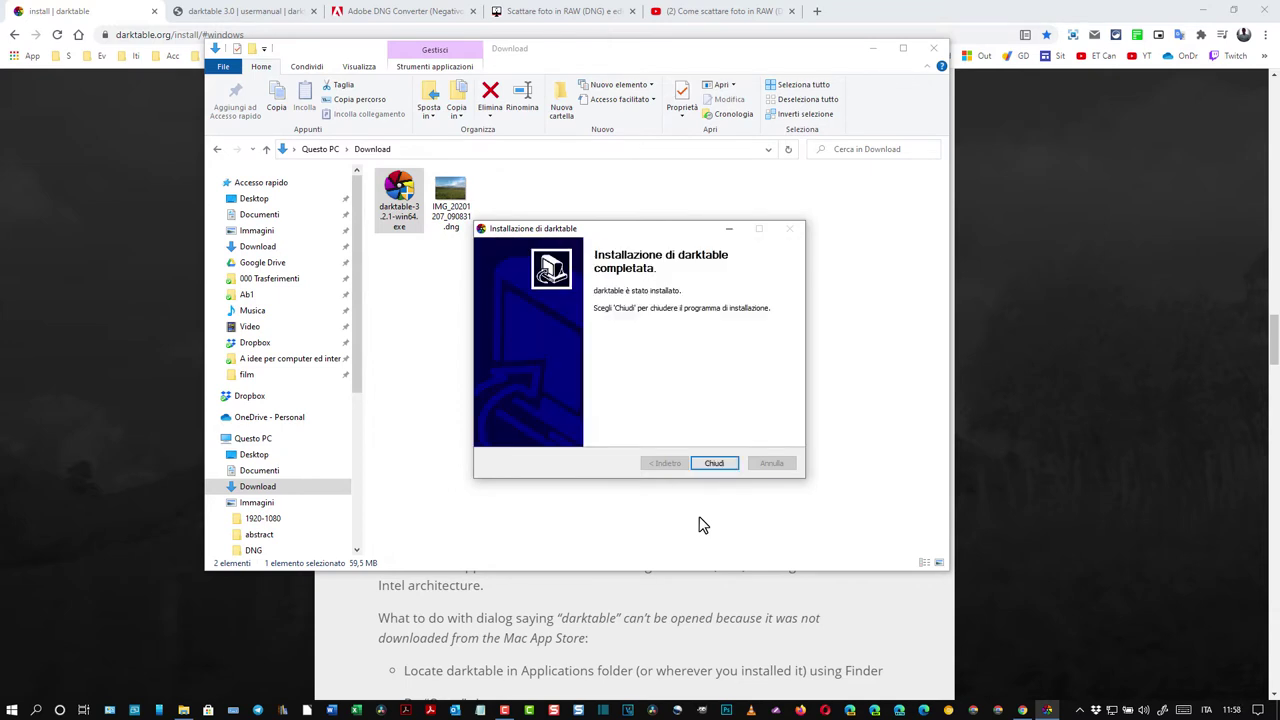
Close the finished installer and select IMG_20201207_090831.dng in the Download folder
left_click(715, 464)
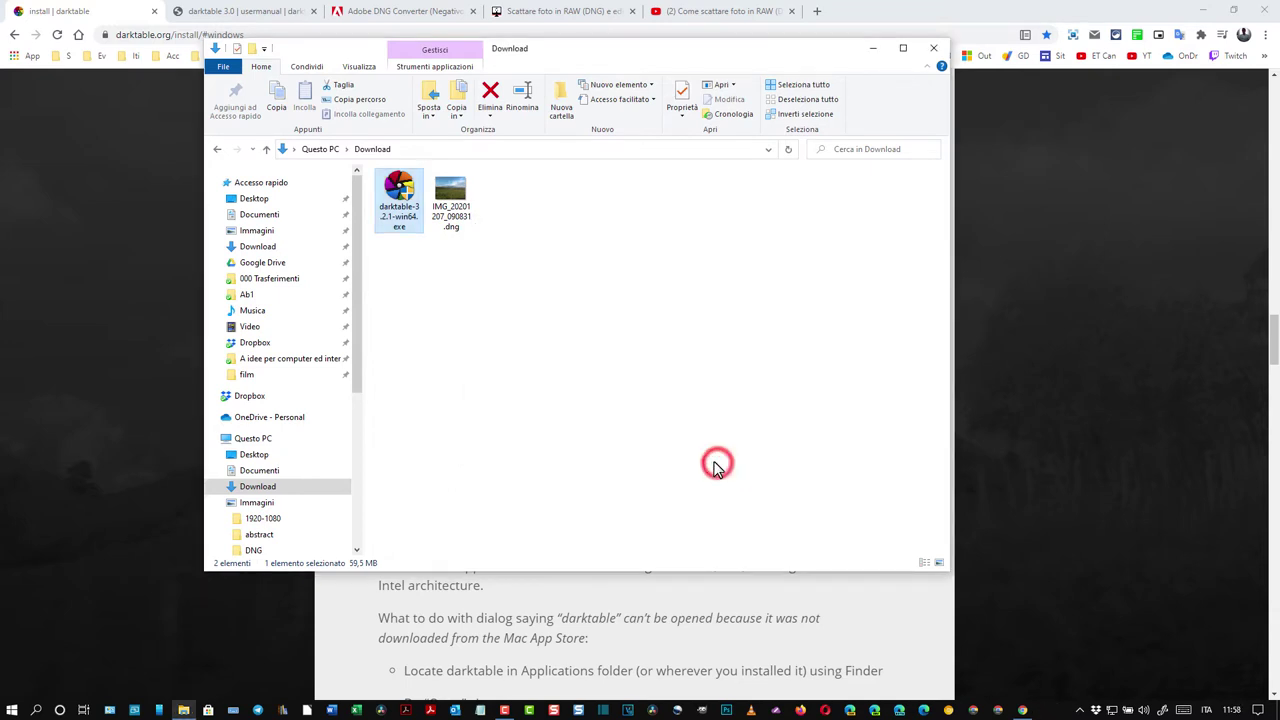
left_click(462, 212)
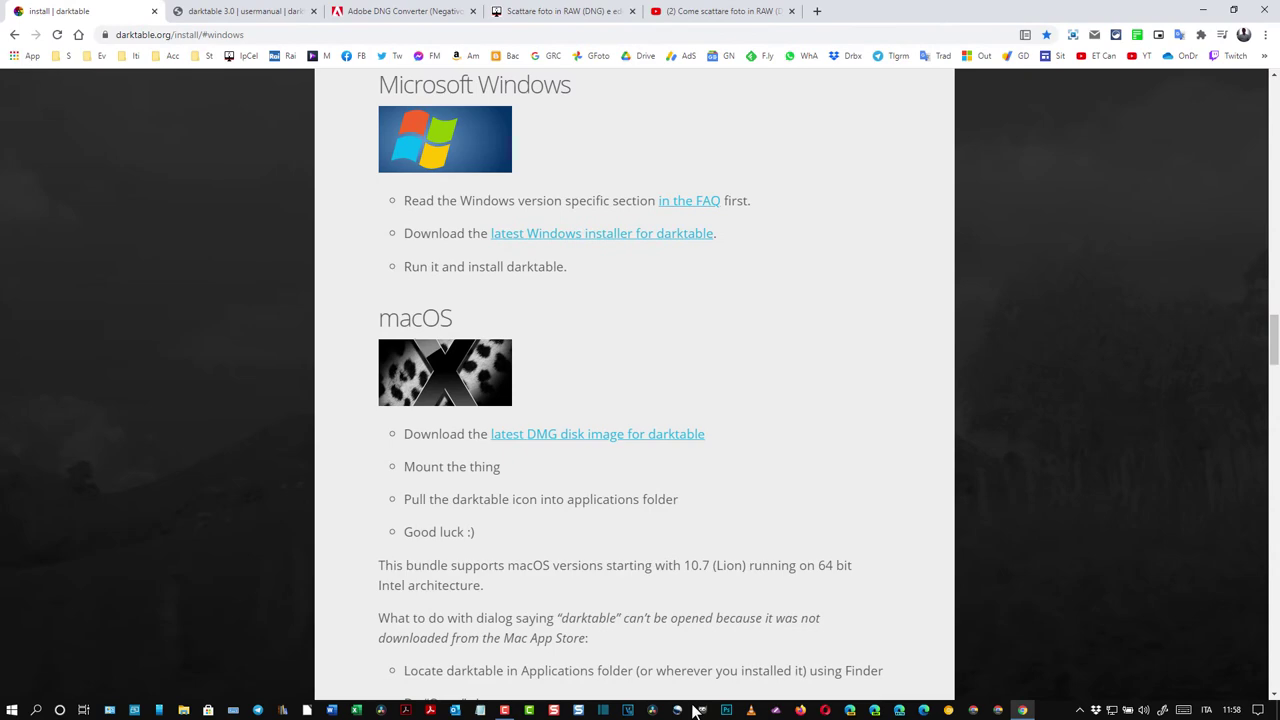
Launch GIMP and browse its Open Image dialog to D:\Users\parsi\Downloads
left_click(697, 709)
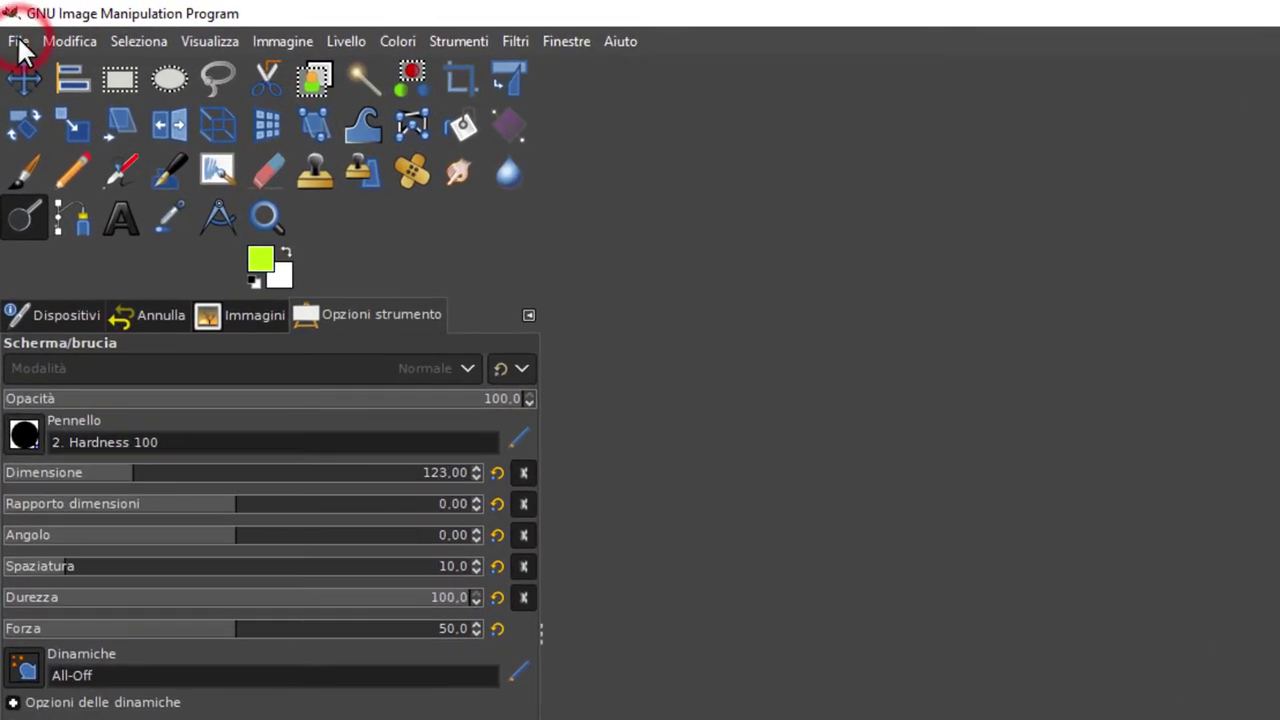
left_click(20, 42)
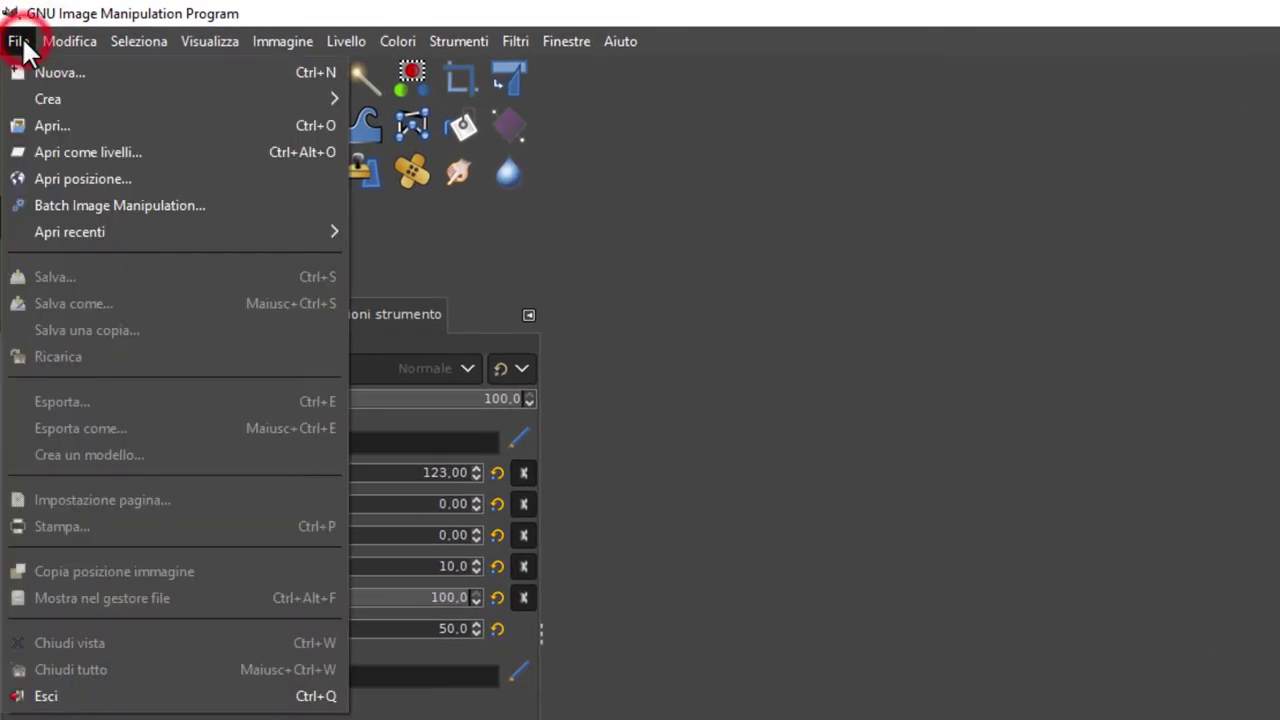
left_click(43, 115)
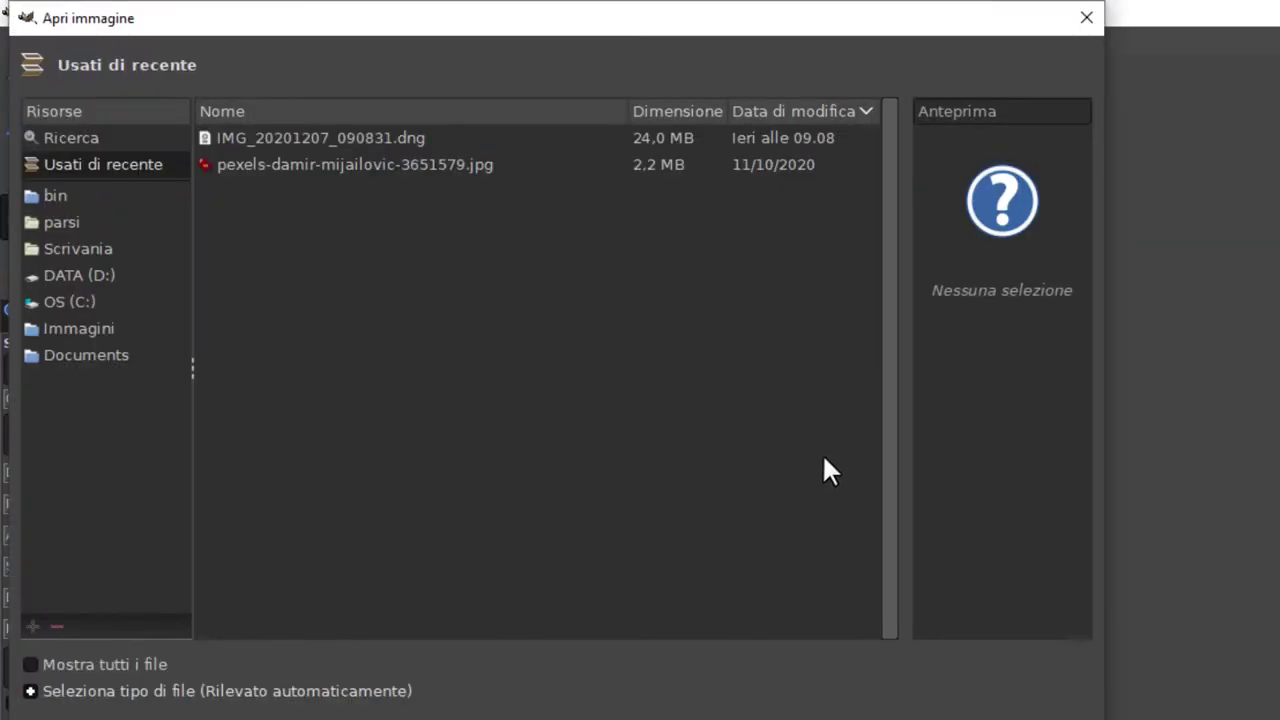
left_click(93, 281)
double_click(247, 212)
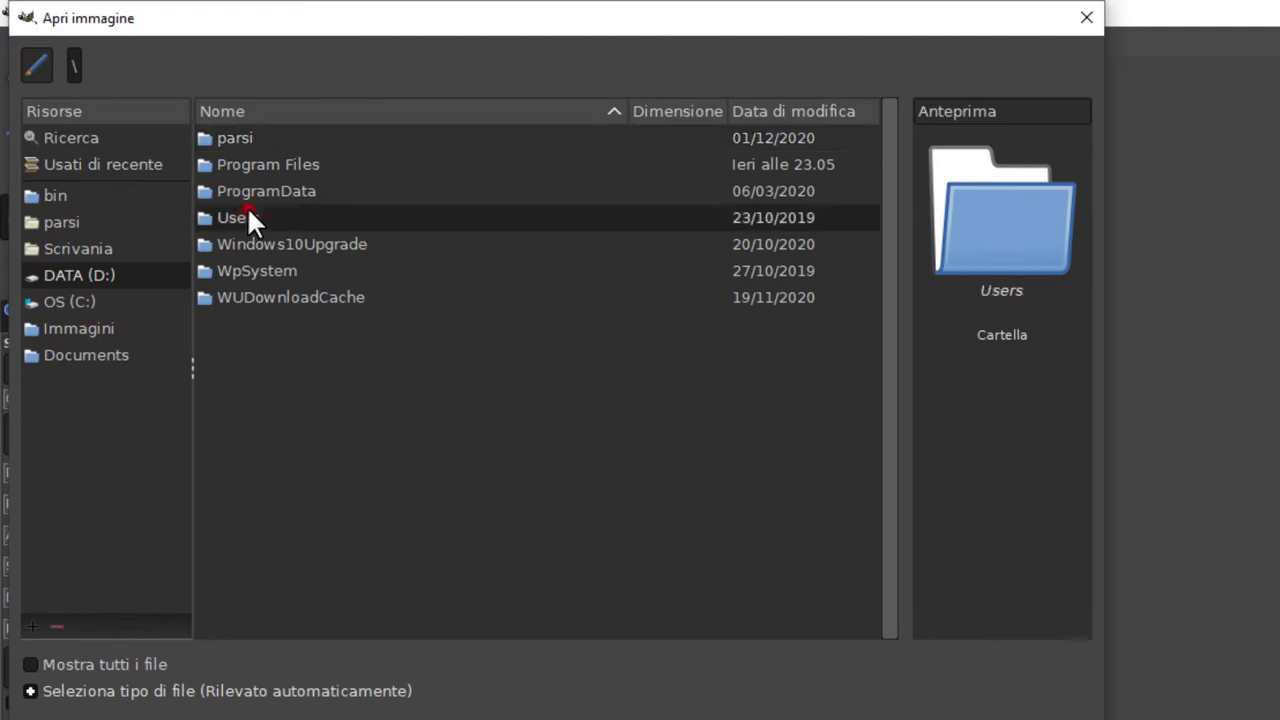
double_click(250, 136)
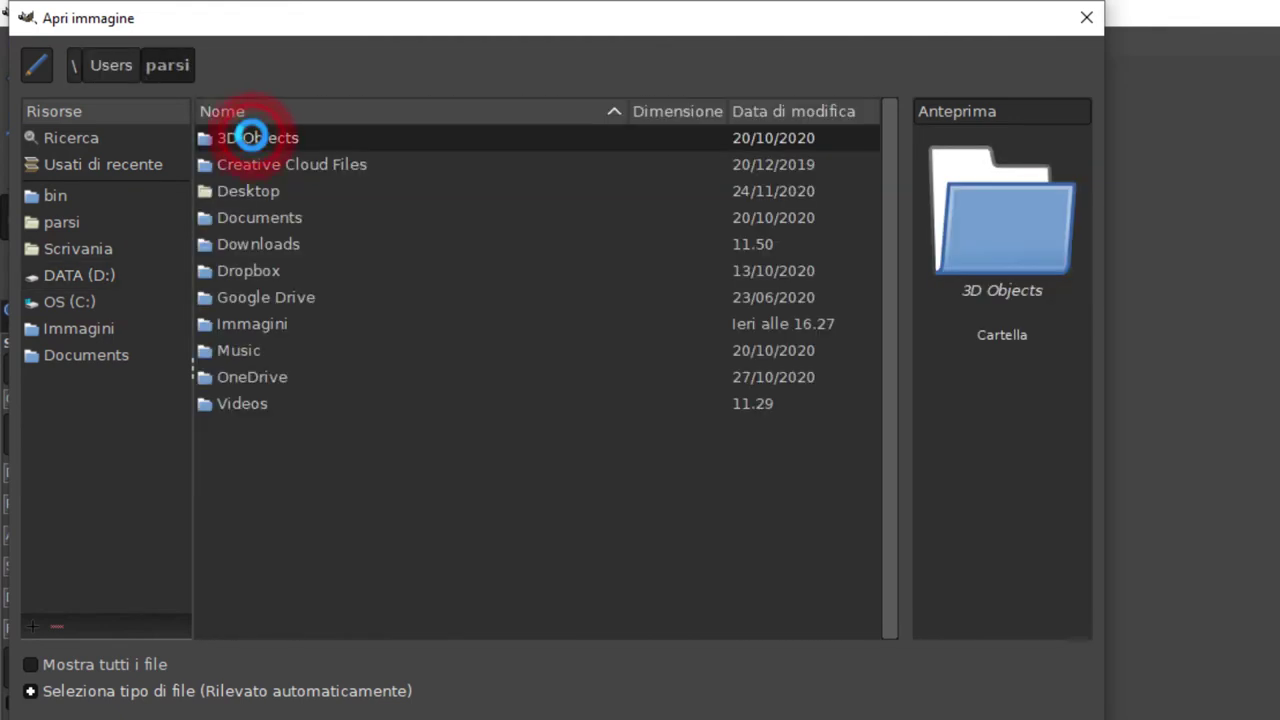
left_click(262, 243)
double_click(262, 243)
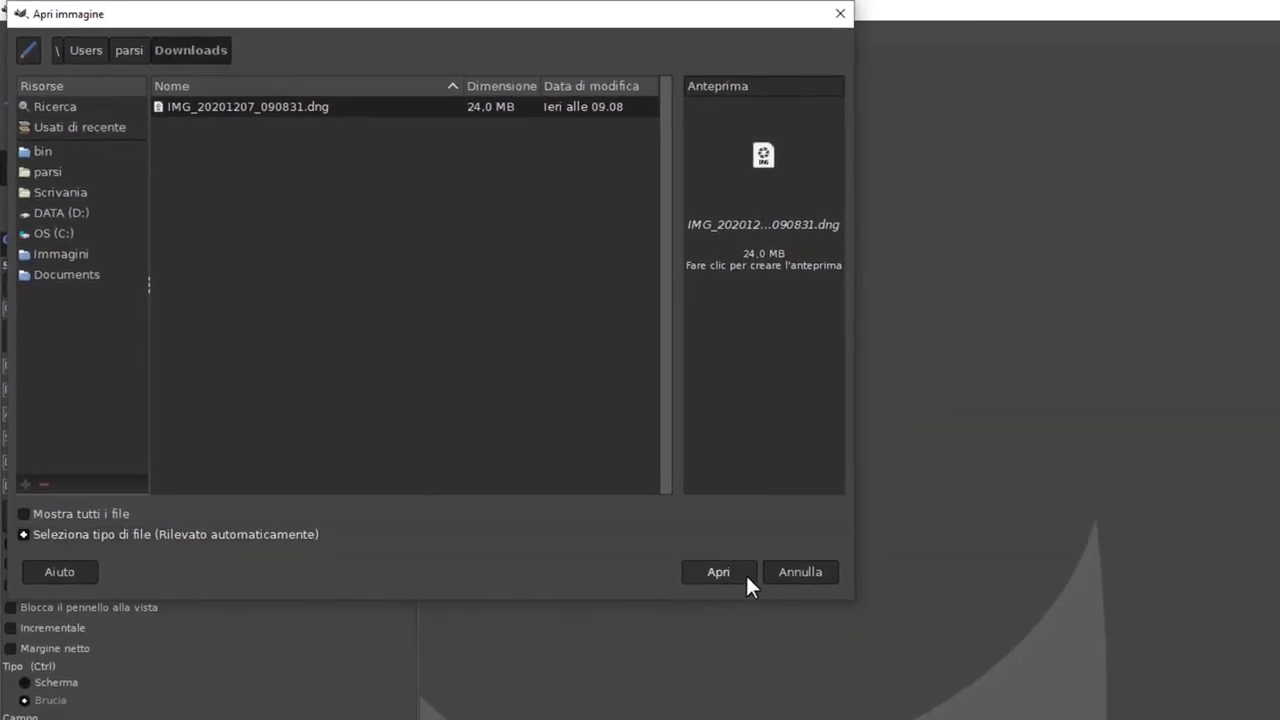
Open the DNG in darktable and raise the white balance tint to about 1.070
left_click(738, 569)
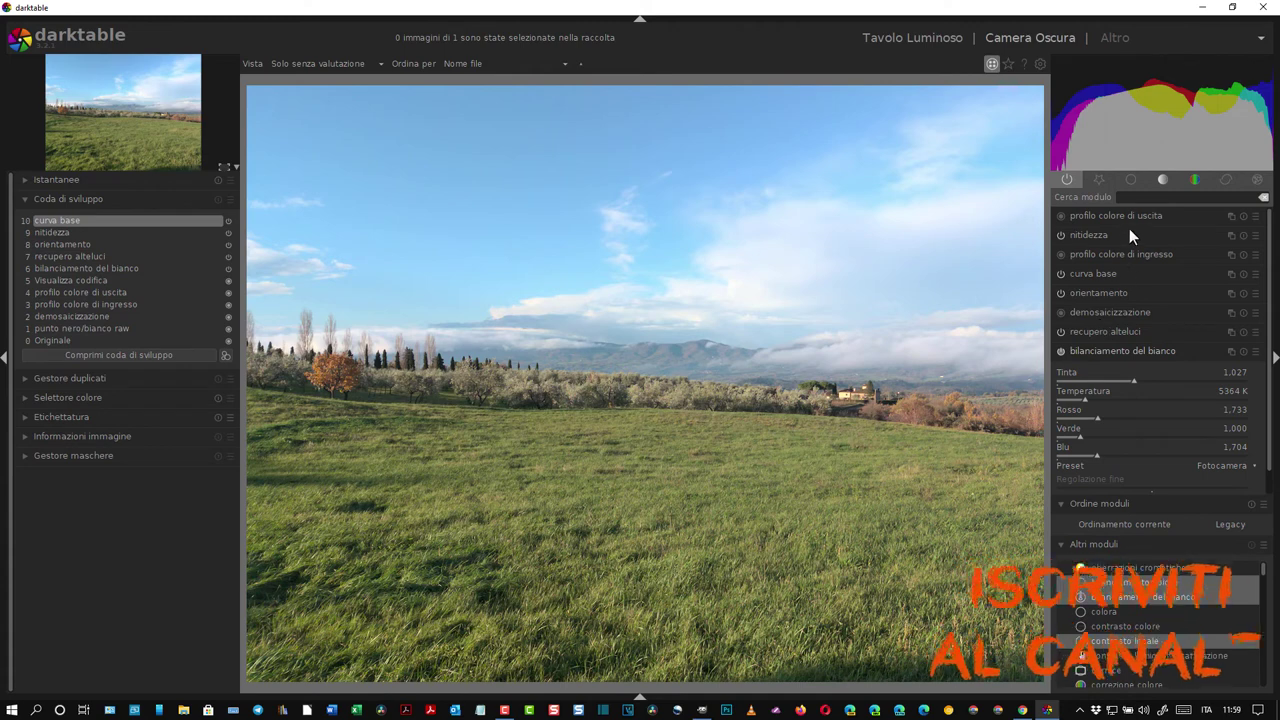
left_click(1133, 382)
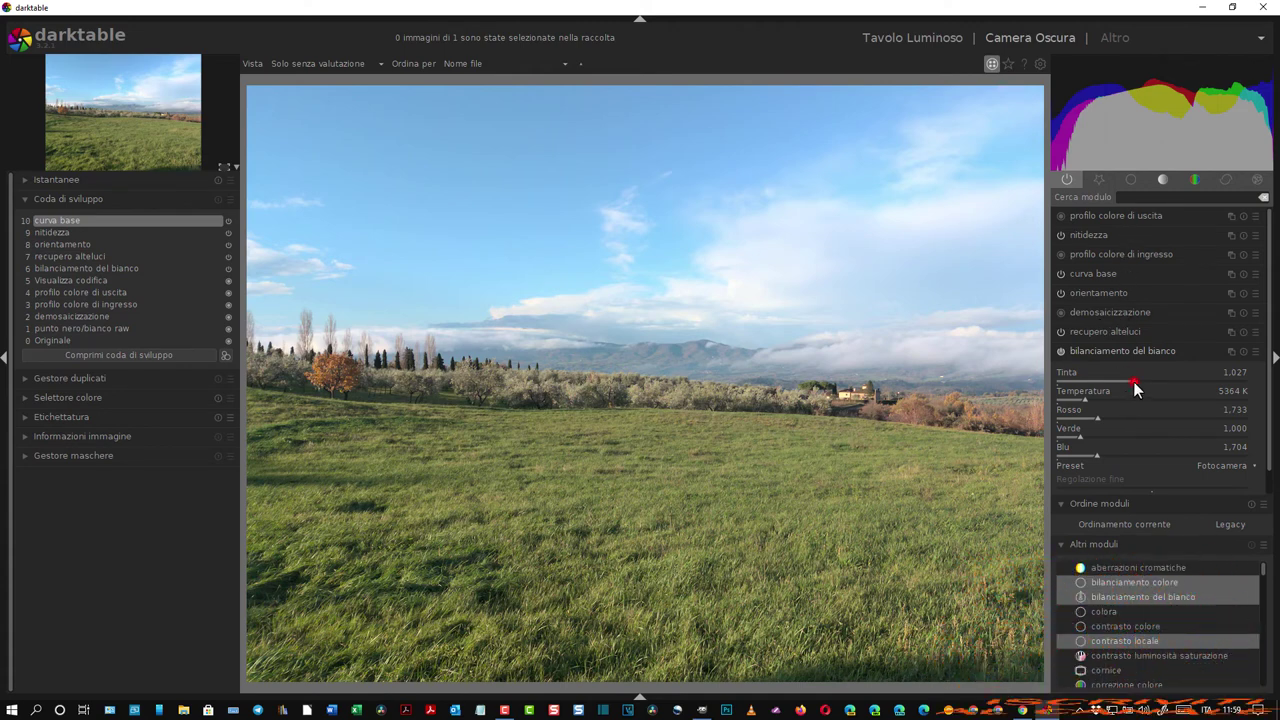
left_click_drag(1133, 382, 1097, 396)
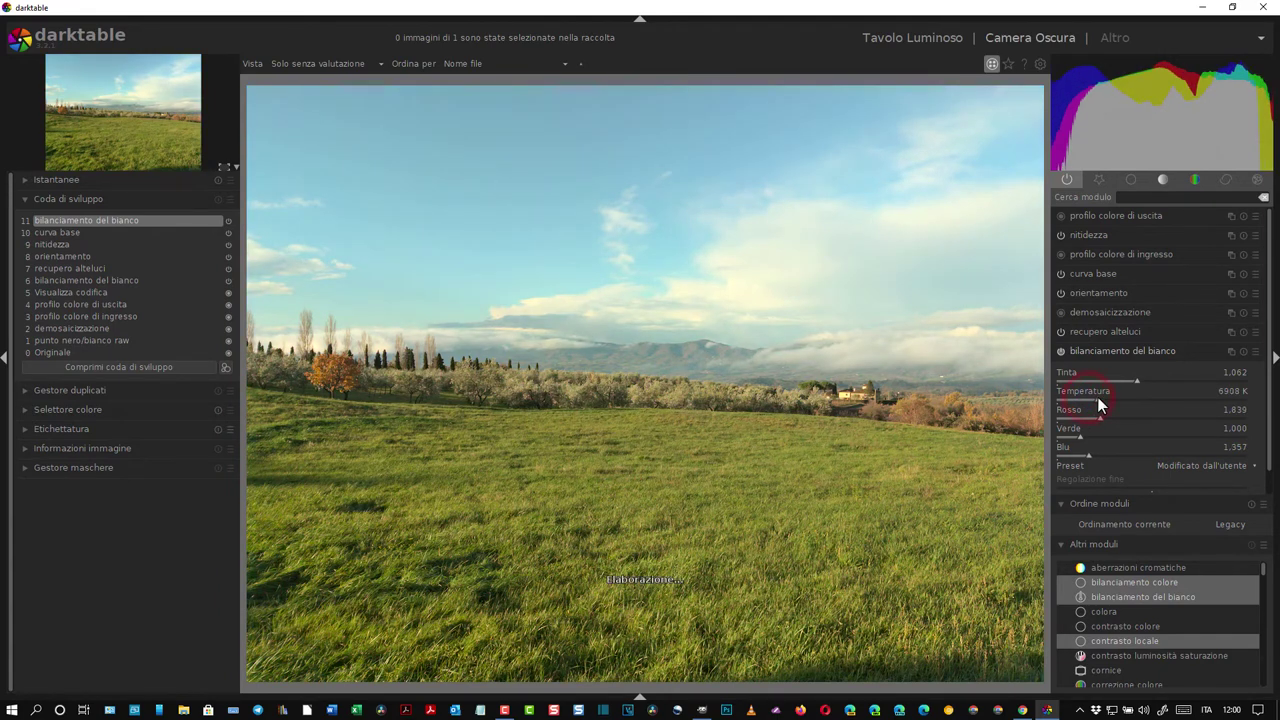
Sharpen the photo with radius 4.336 and amount 1.105
left_click(1093, 271)
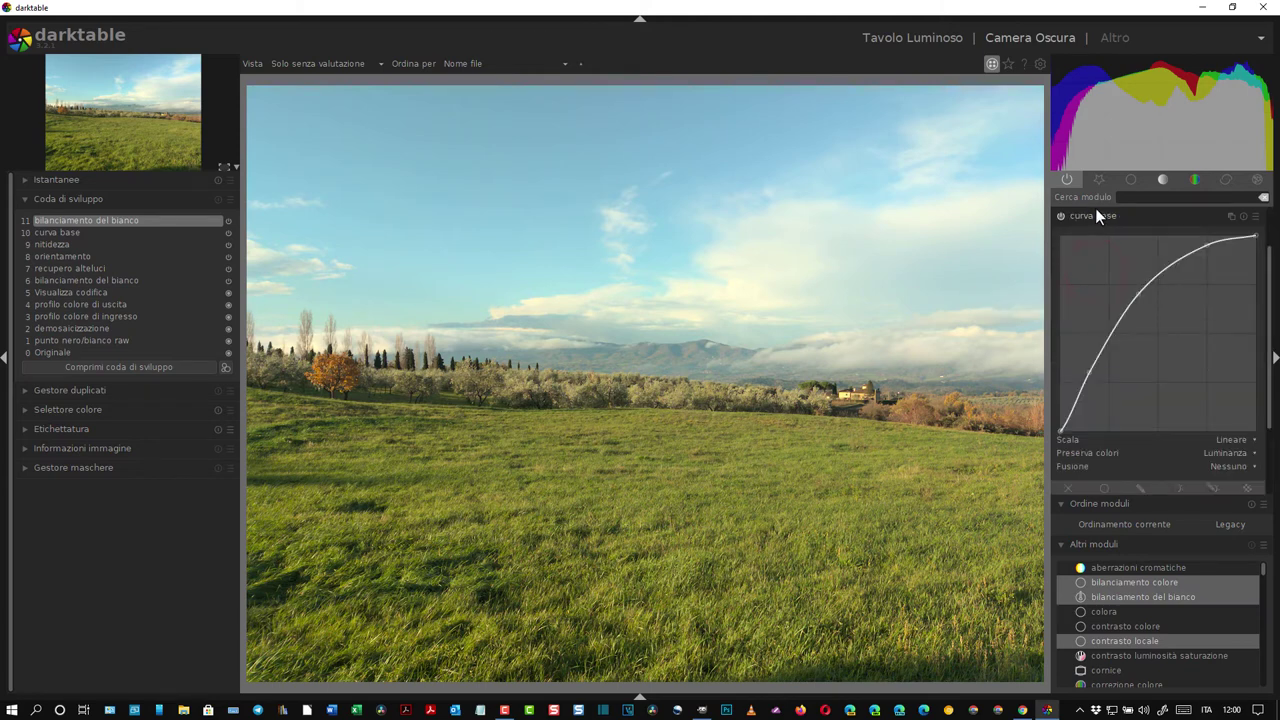
left_click(1095, 213)
left_click(1096, 237)
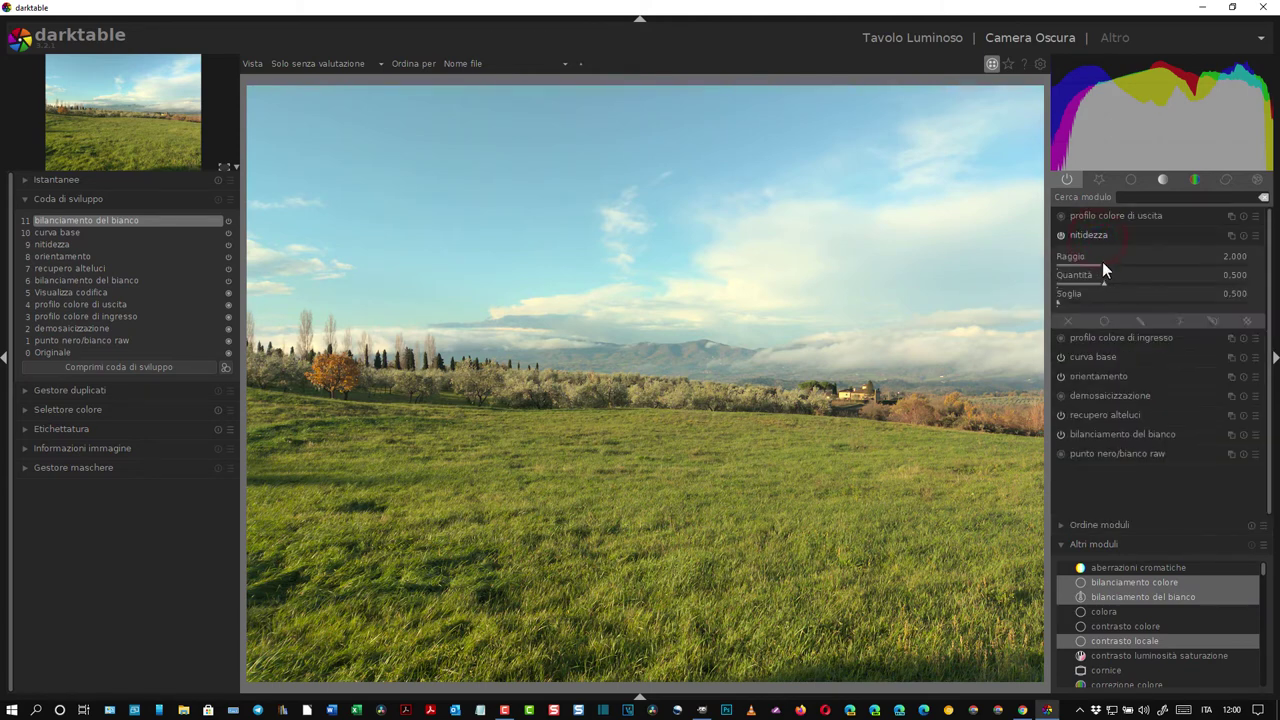
mouse_move(1102, 261)
left_mouse_down()
mouse_move(1158, 268)
mouse_move(1111, 266)
mouse_move(1155, 269)
mouse_move(1158, 285)
left_mouse_up()
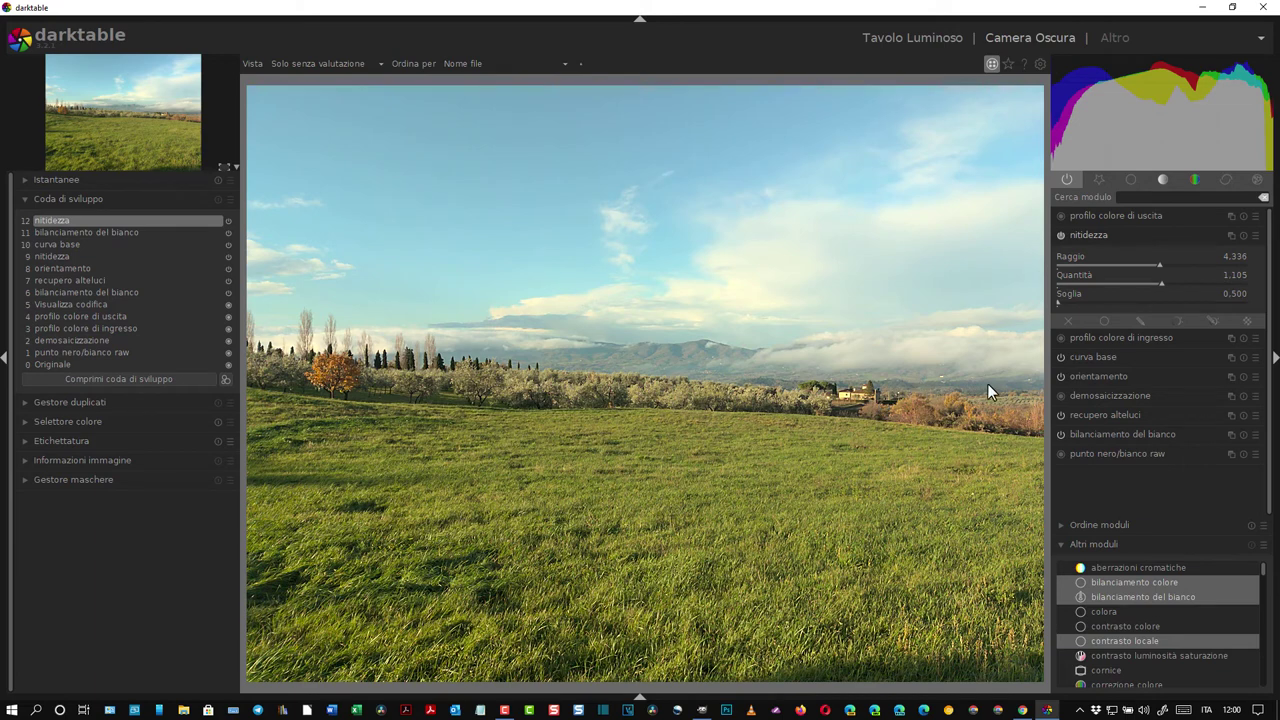
left_click(1075, 356)
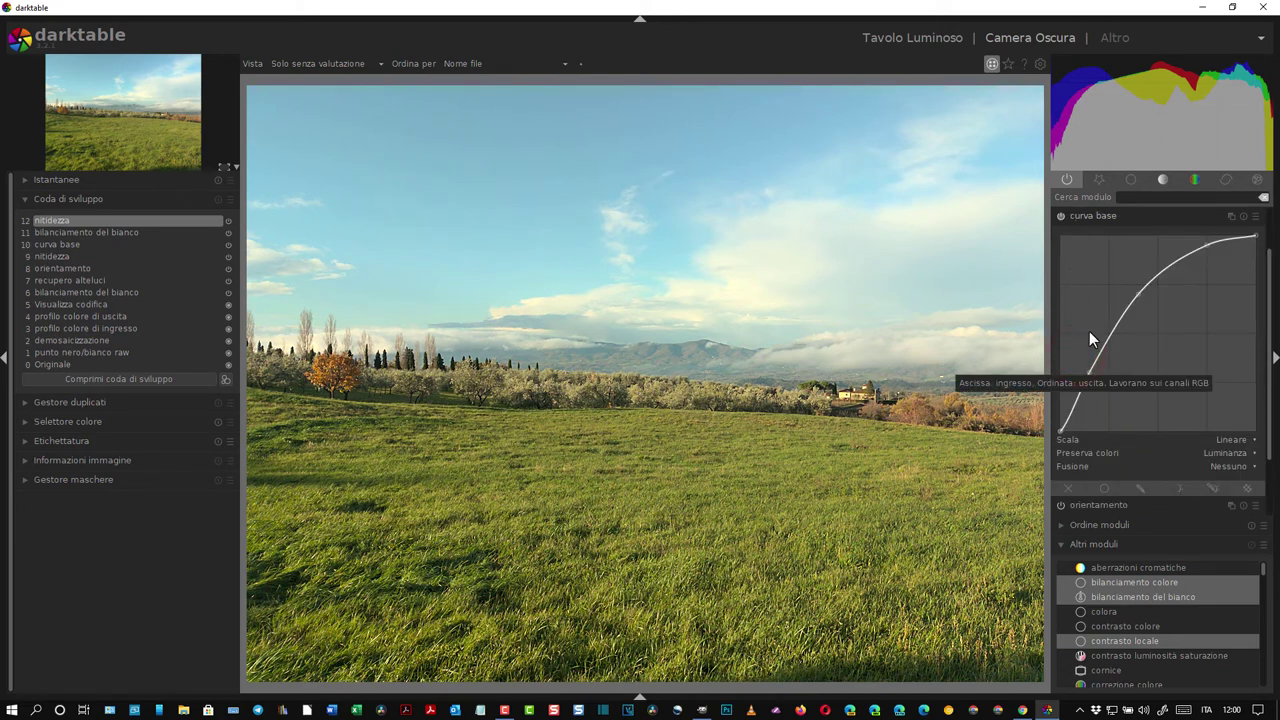
left_click(1111, 505)
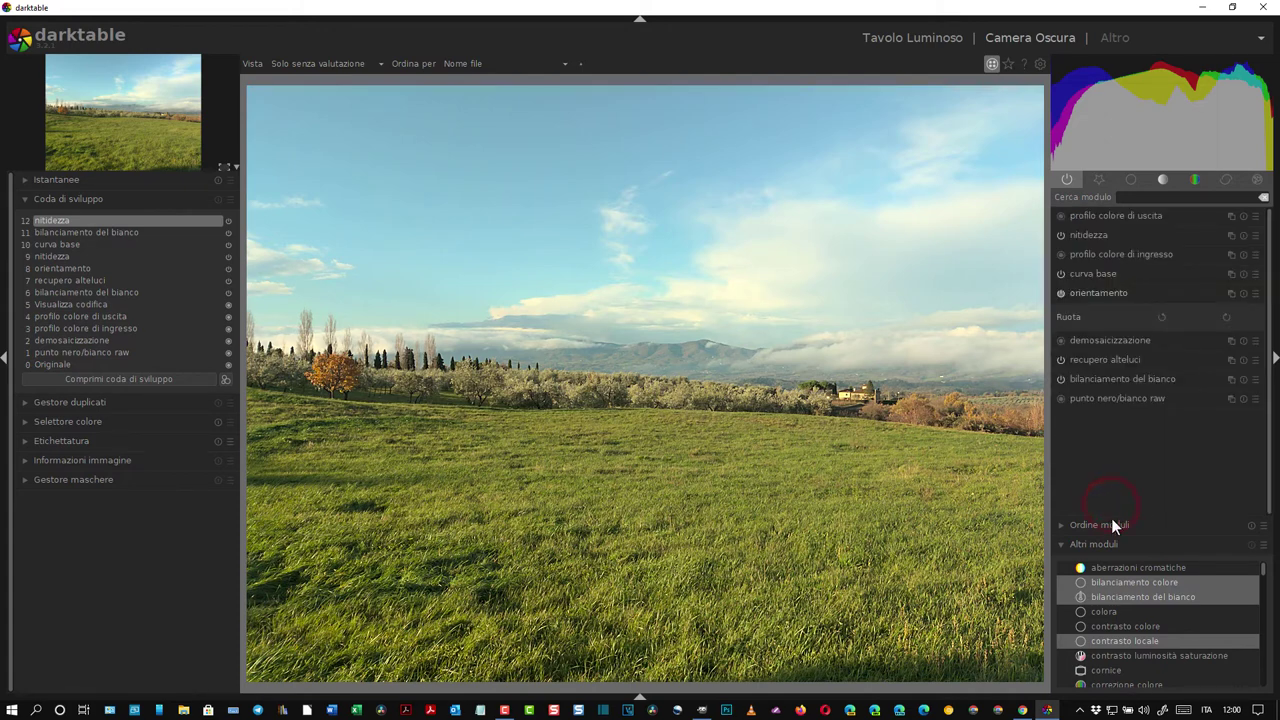
Adjust the white balance blue channel to about 1.958, landing at 5611 K with tint 1.355
left_click(1123, 379)
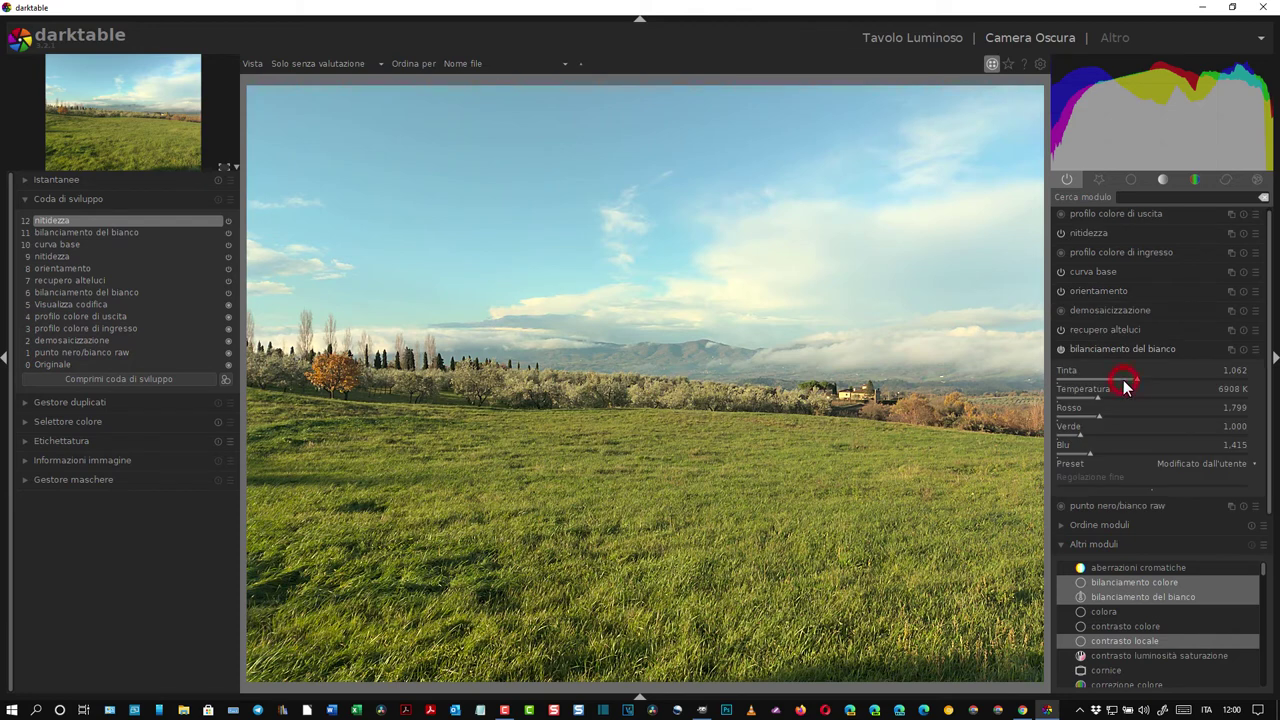
mouse_move(1089, 453)
left_mouse_down()
mouse_move(1134, 454)
mouse_move(1103, 456)
mouse_move(1107, 432)
mouse_move(1094, 438)
left_mouse_up()
left_click(1083, 434)
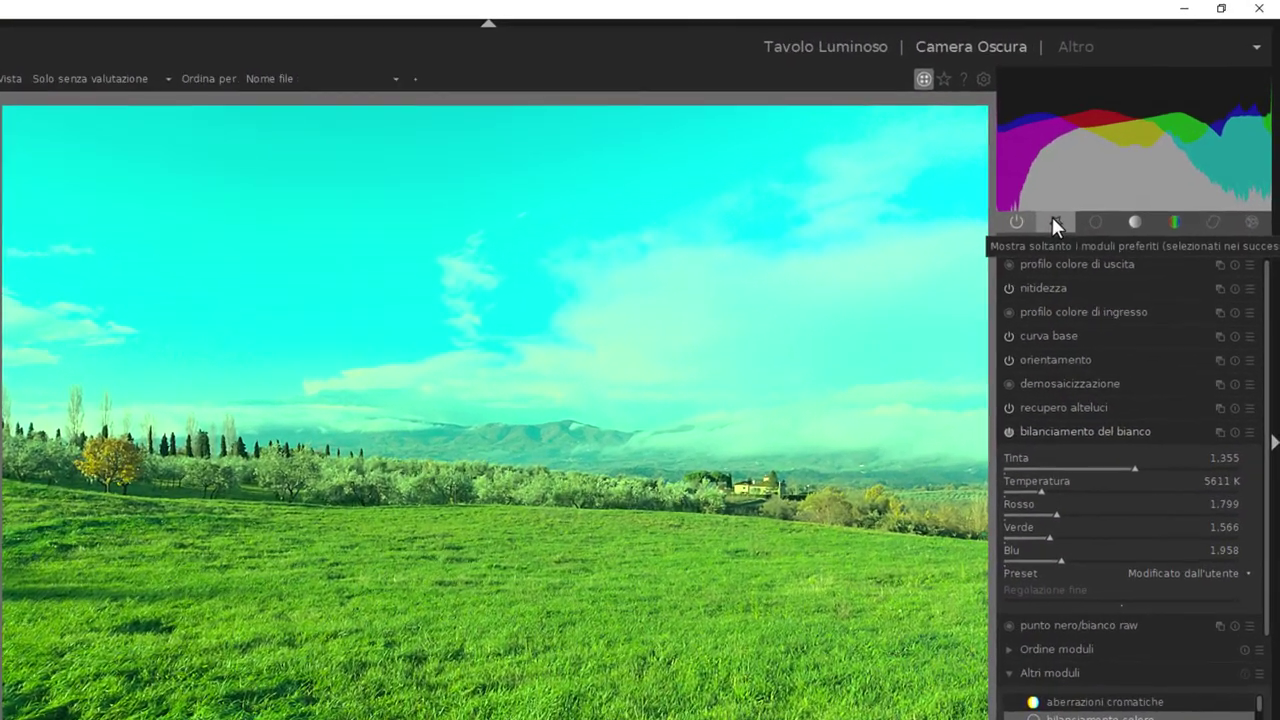
Lift the -8 EV band slightly in the tone equalizer
left_click(1055, 222)
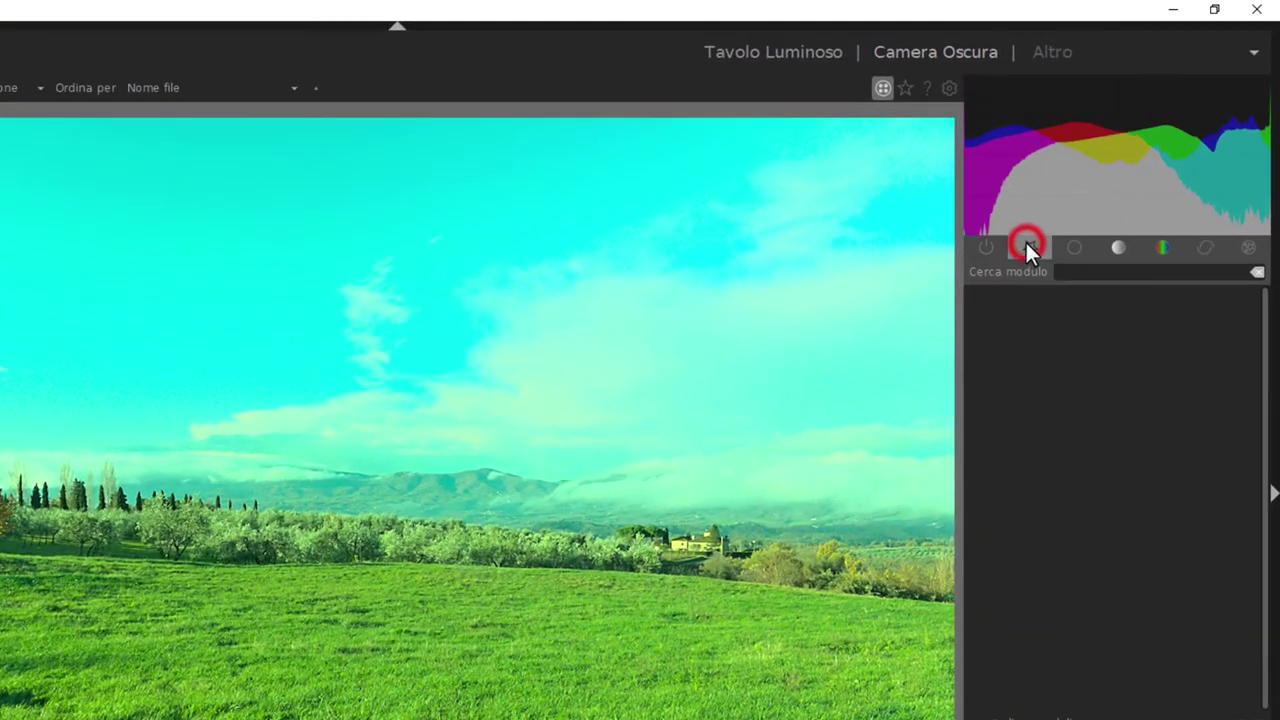
left_click(1073, 250)
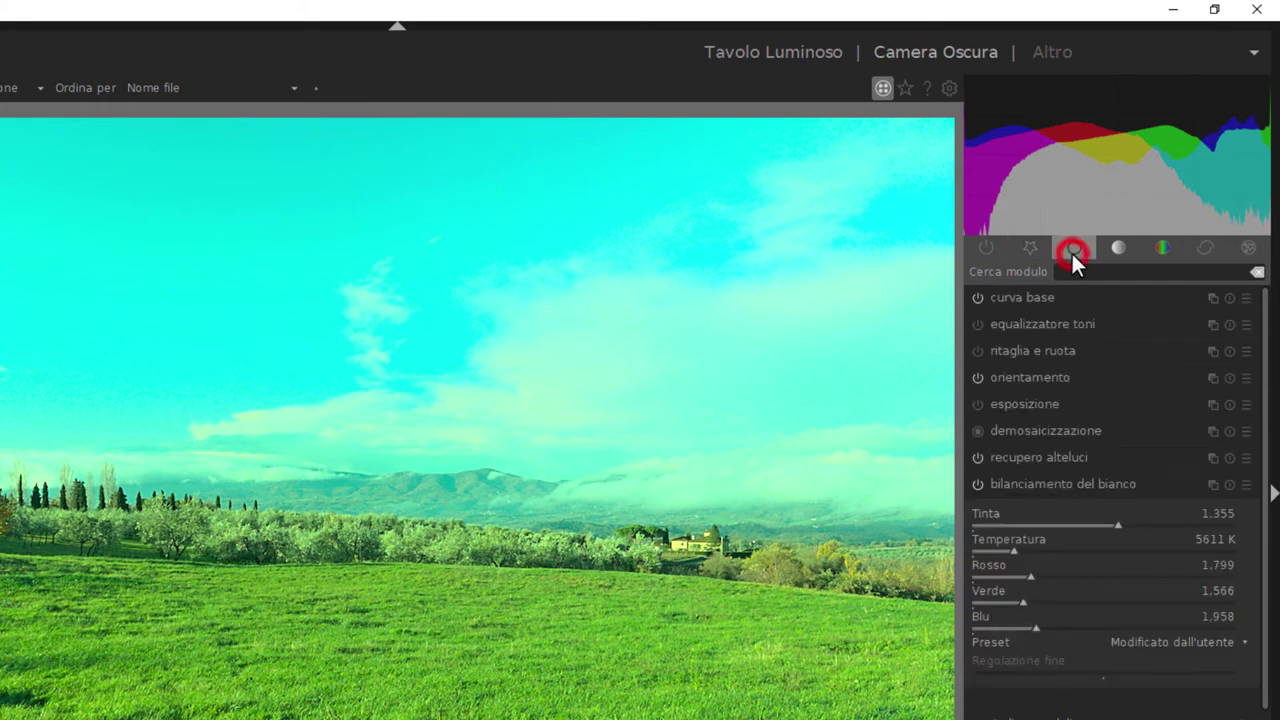
left_click(1062, 327)
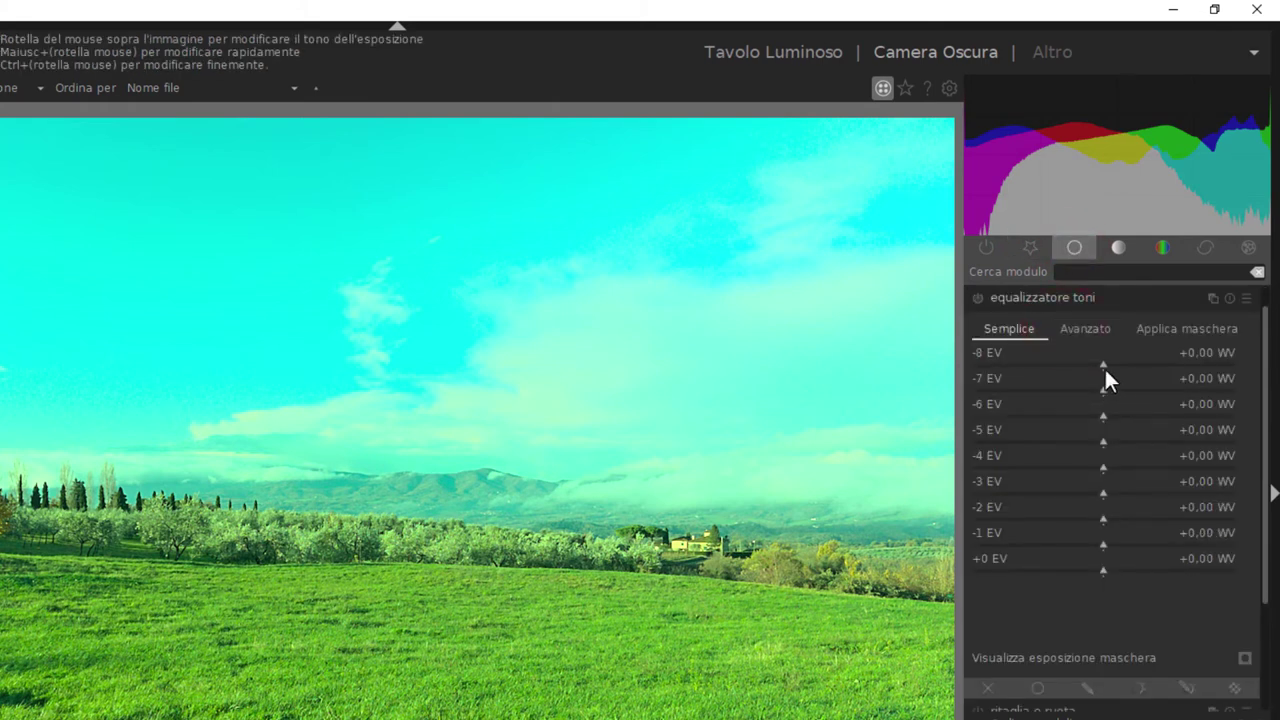
left_click_drag(1101, 362, 1107, 367)
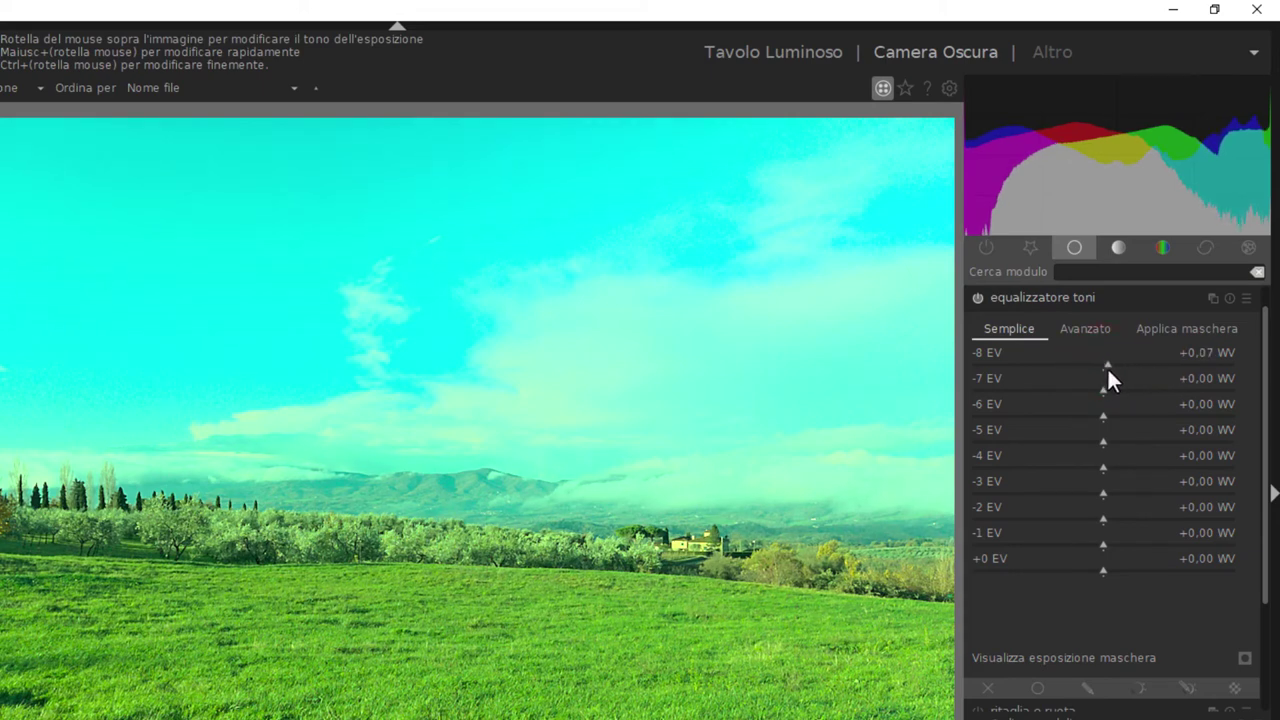
Enable local contrast with the local Laplacian filter and detail at 171%
left_click(1109, 245)
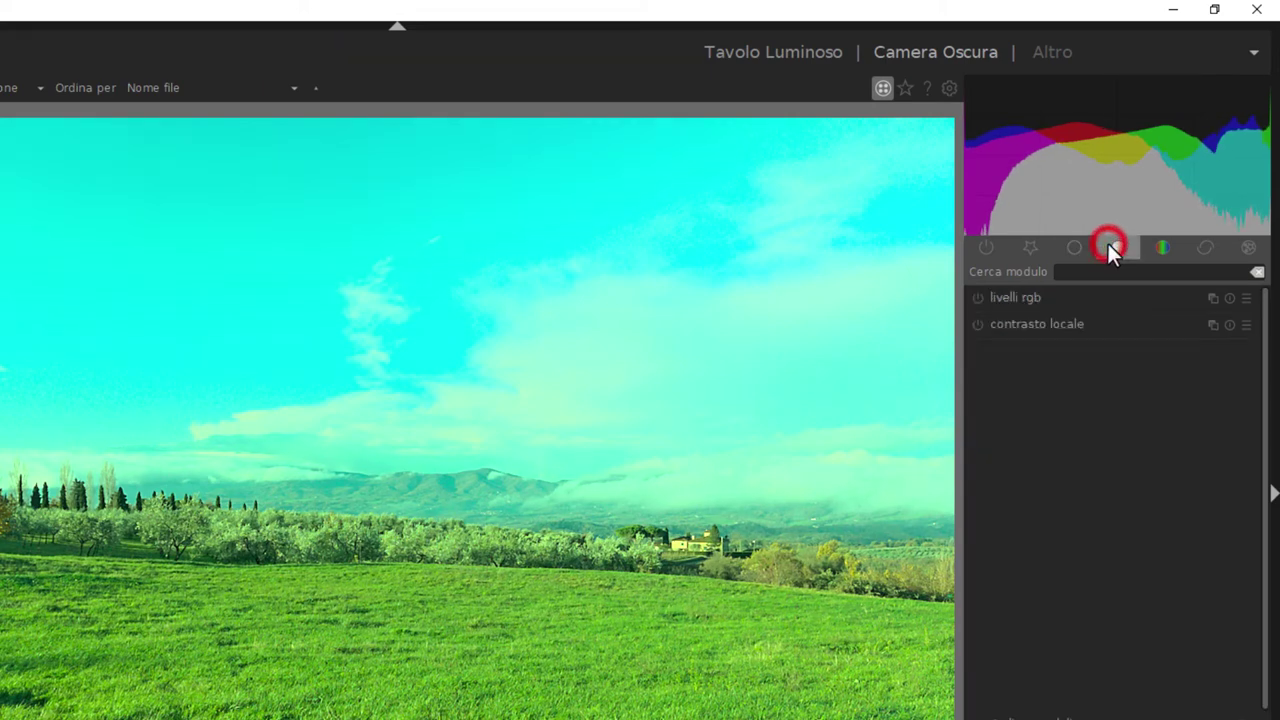
left_click(1057, 324)
left_click_drag(1035, 379, 1062, 382)
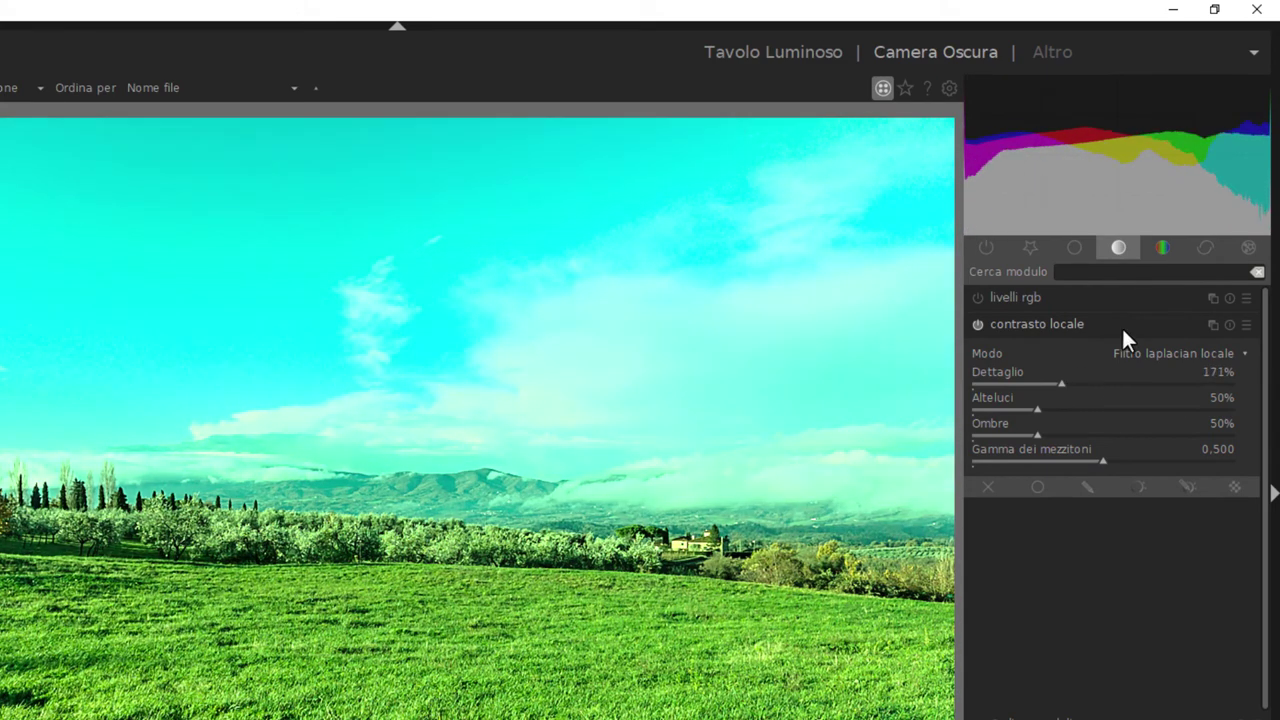
Turn on color balance with contrast at -2.80% and output saturation at 86.36%
left_click(1164, 247)
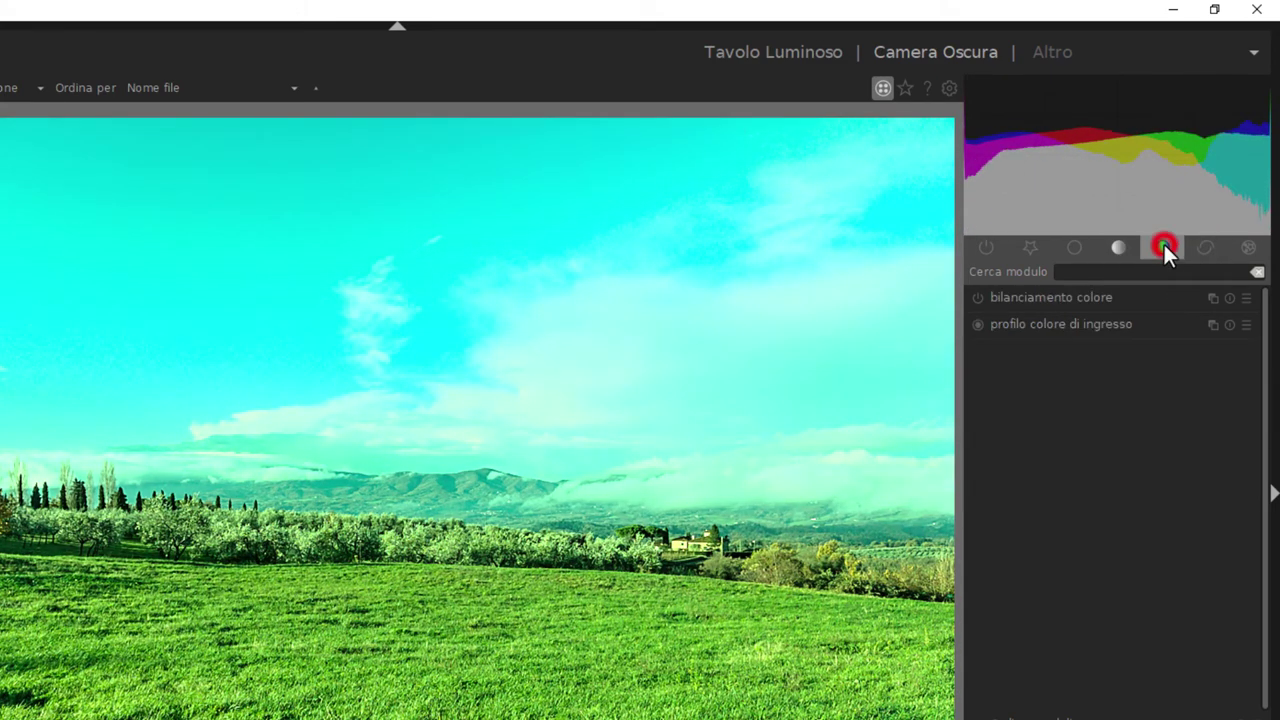
left_click(1075, 294)
mouse_move(1103, 491)
left_mouse_down()
mouse_move(1135, 491)
mouse_move(1095, 487)
left_mouse_up()
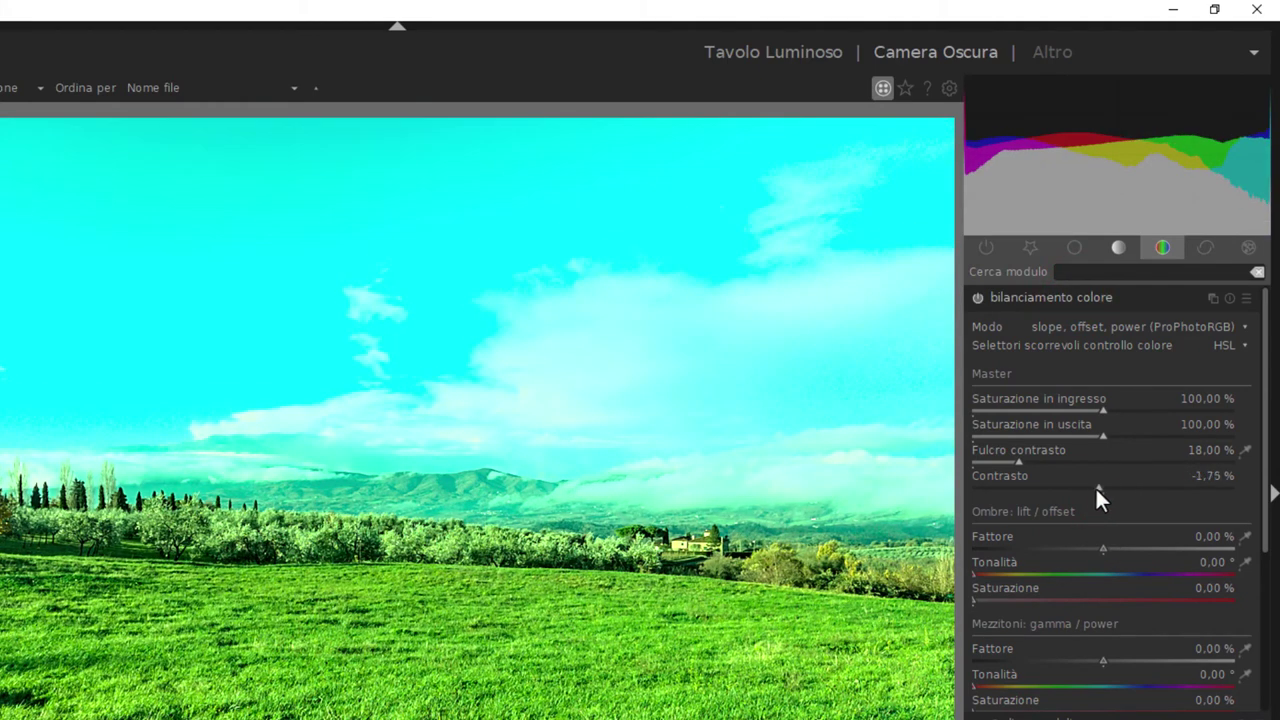
mouse_move(1105, 432)
left_mouse_down()
mouse_move(1133, 443)
mouse_move(1074, 449)
left_mouse_up()
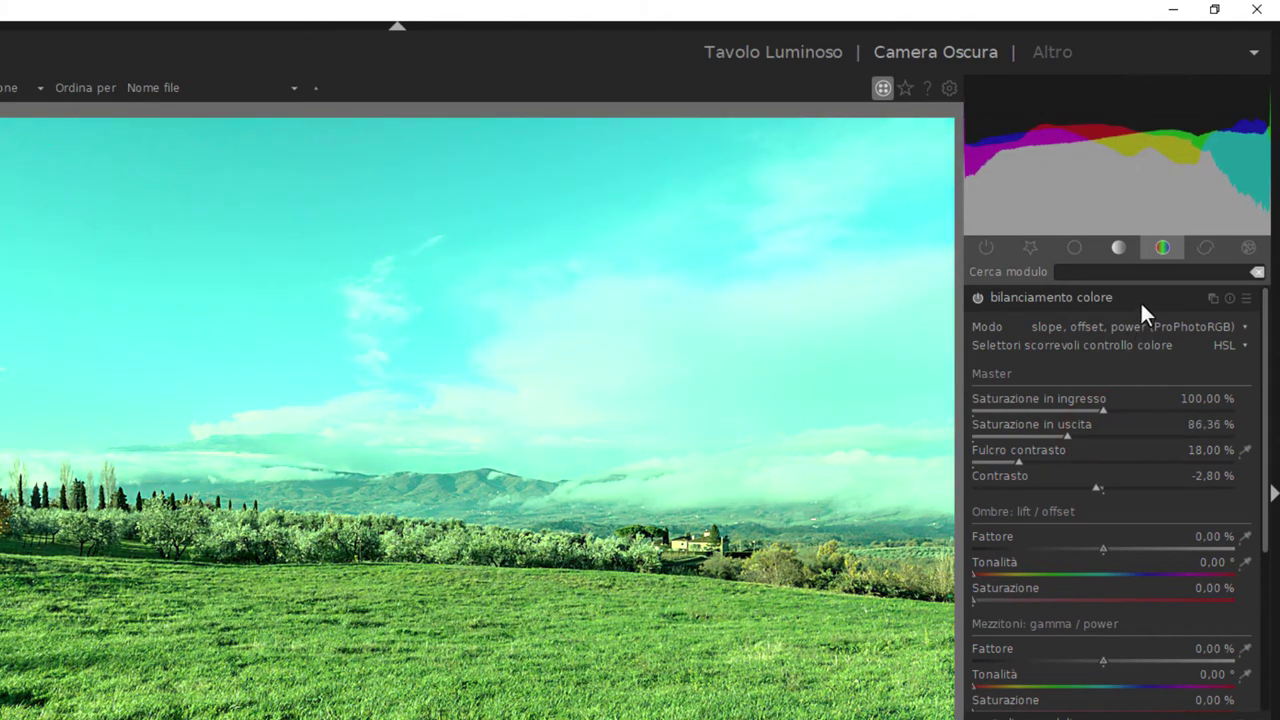
Apply haze removal ('rimozione foschia') with distance raised from 0.200 to 0.346
left_click(1203, 250)
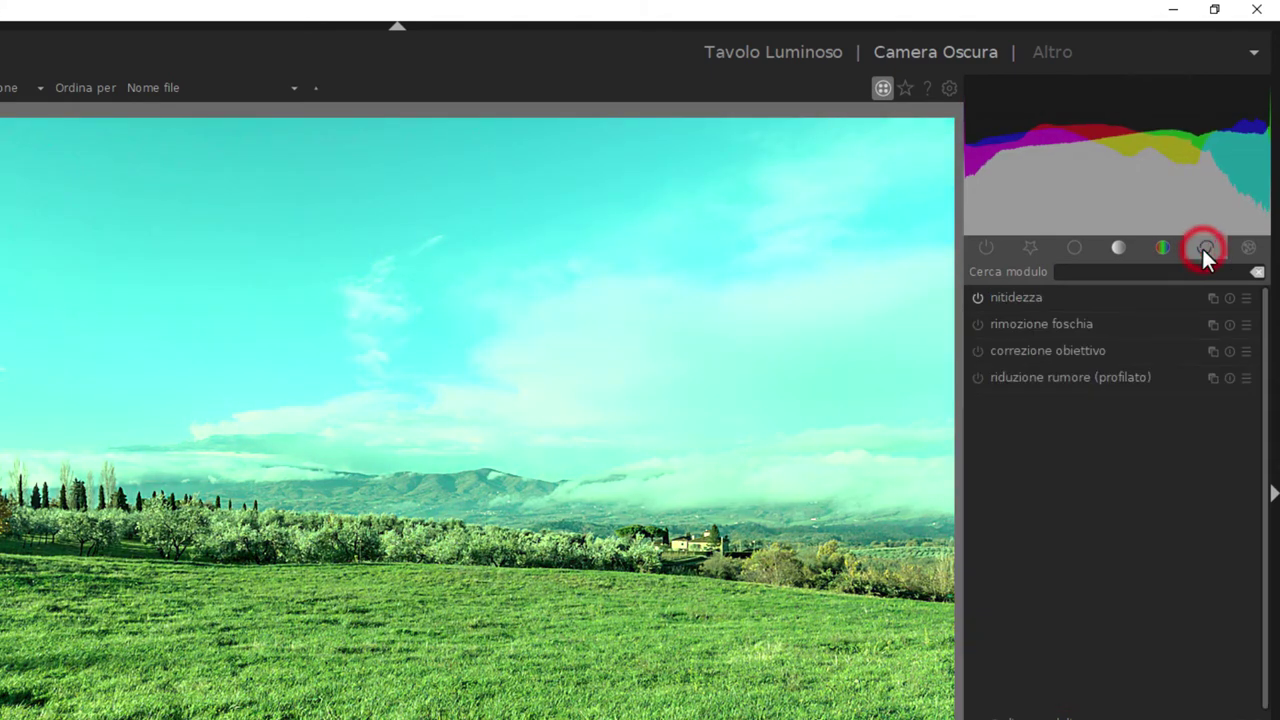
left_click(1065, 324)
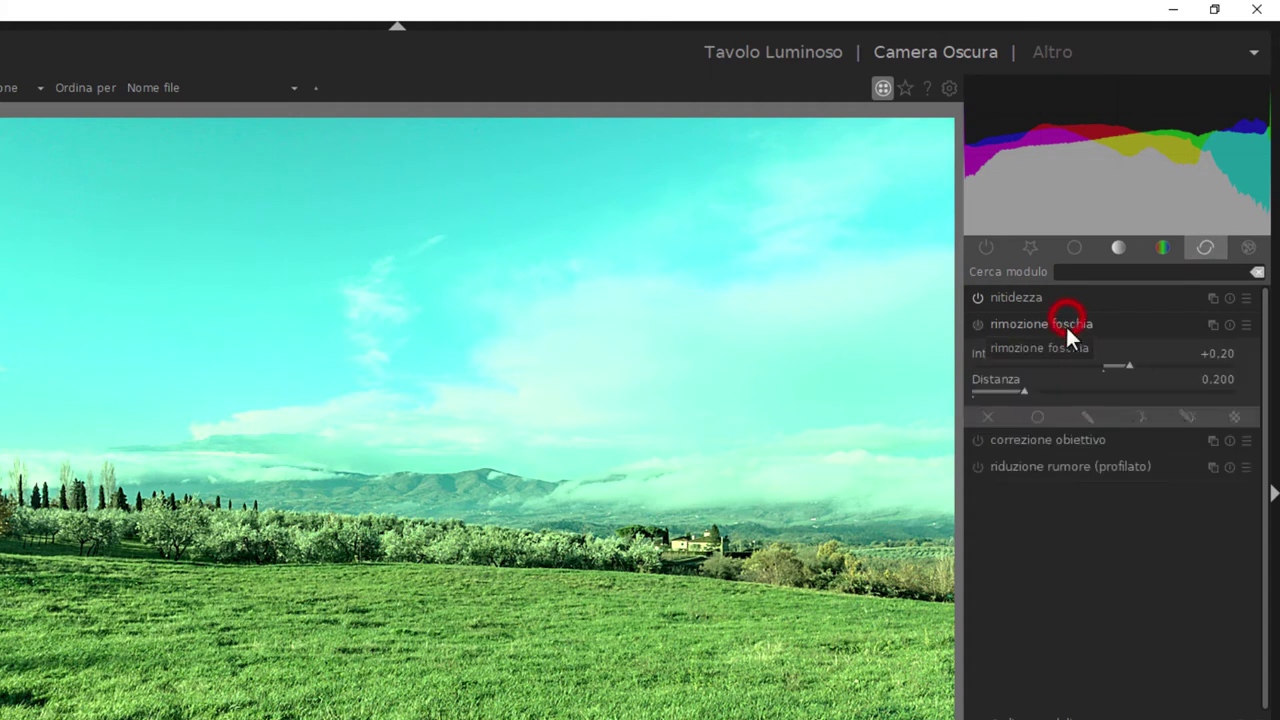
mouse_move(1027, 390)
left_mouse_down()
mouse_move(1072, 390)
mouse_move(1036, 393)
mouse_move(1057, 393)
left_mouse_up()
left_click(1030, 247)
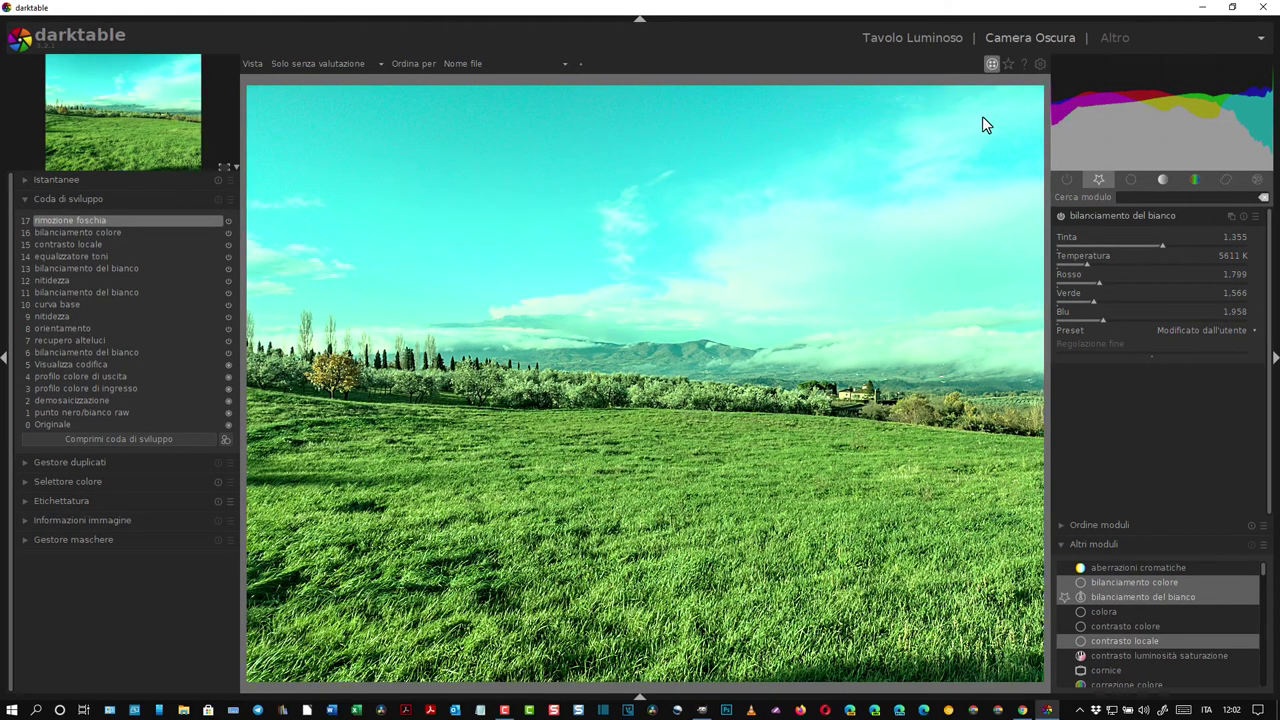
Close darktable to return the edited landscape to GIMP, then switch to Chrome
left_click(1267, 9)
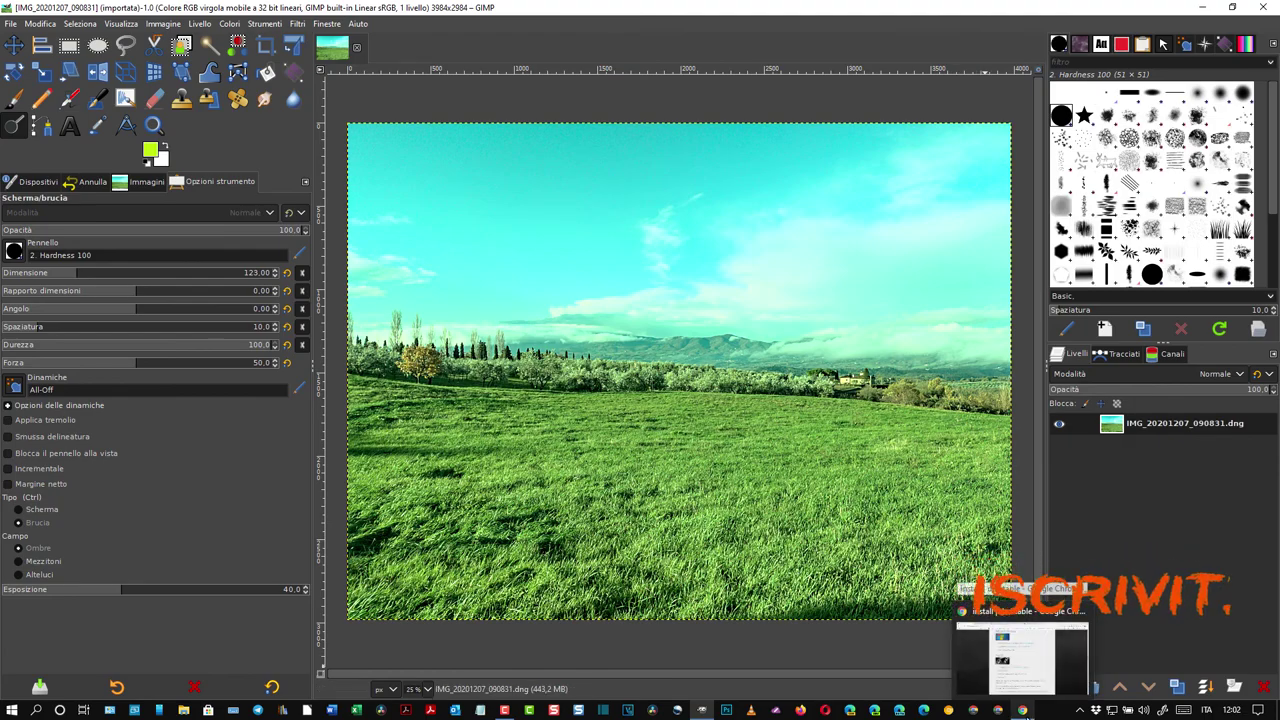
left_click(1022, 711)
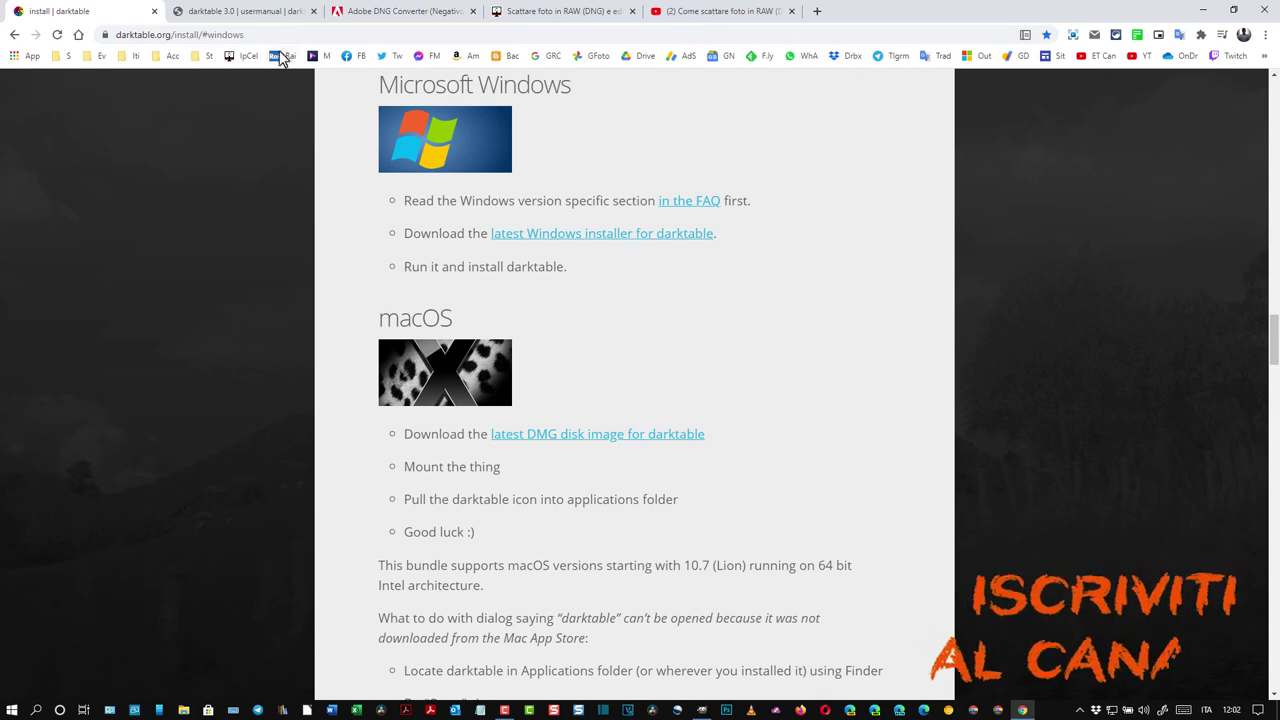
Show the darktable 3.0 manual's Indice and scroll down to the tethering chapter
left_click(289, 11)
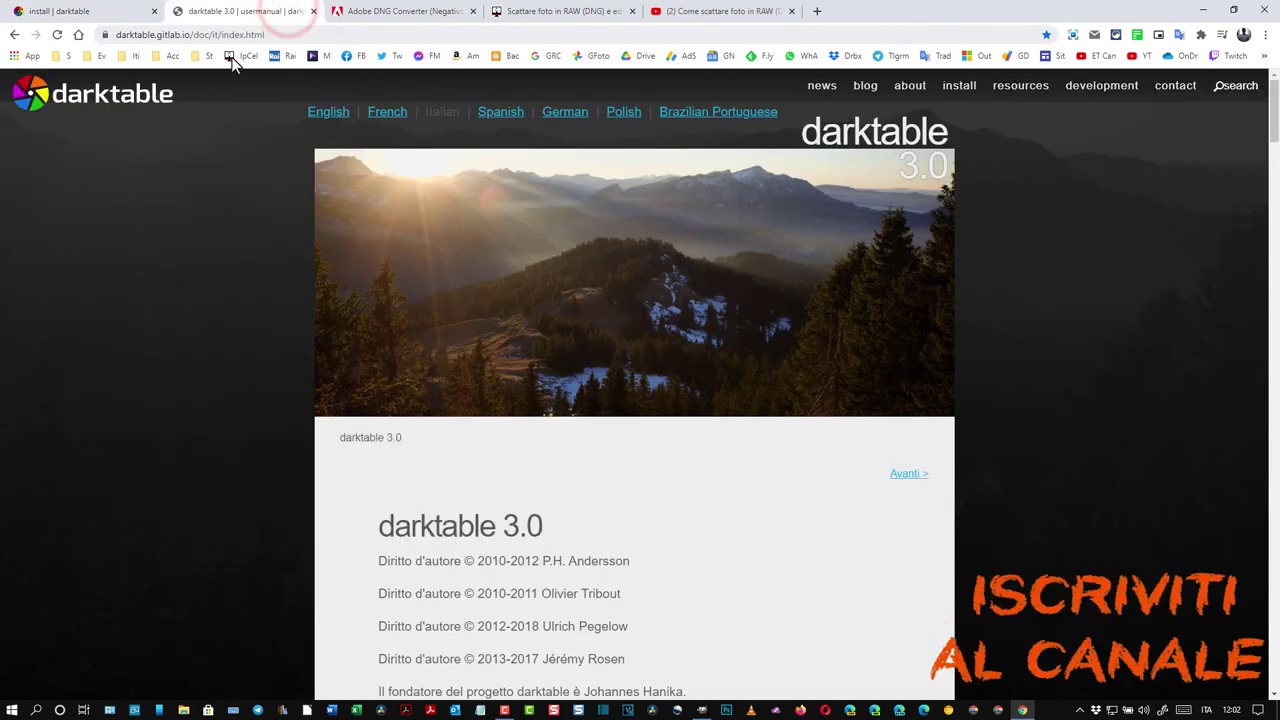
scroll(238, 278, "down", 3)
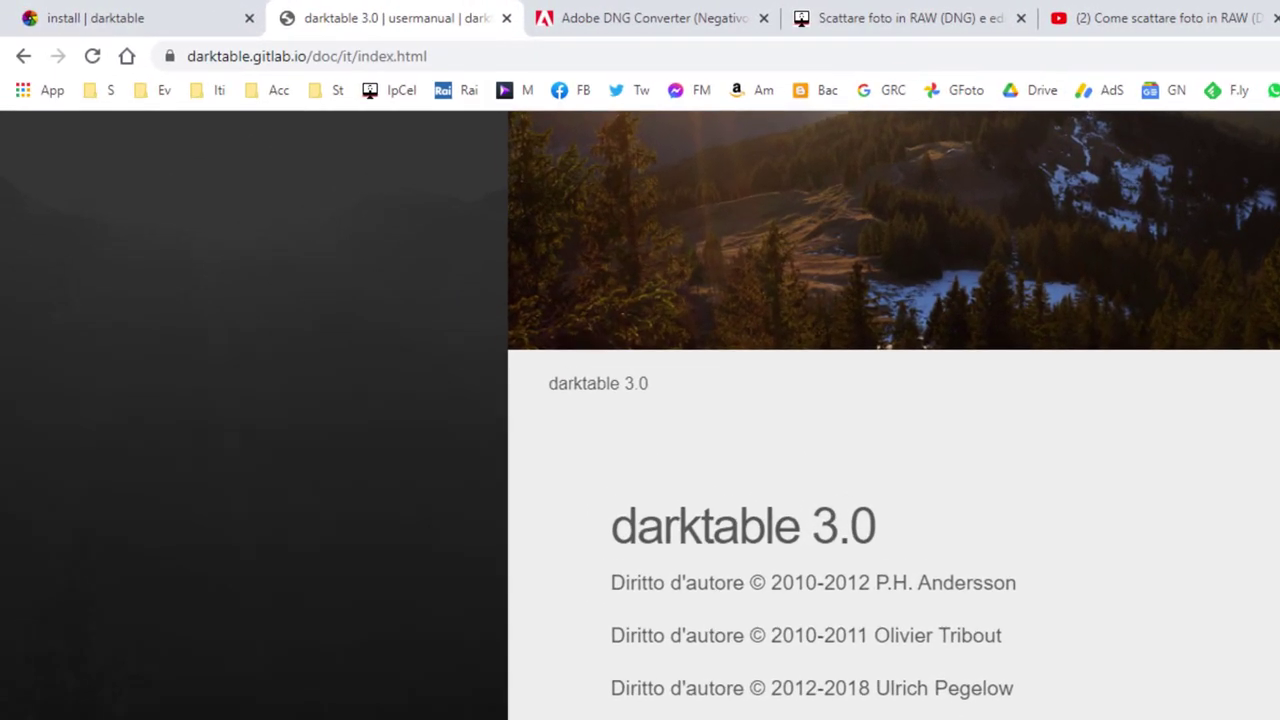
scroll(640, 400, "up", 5)
scroll(689, 566, "down", 1)
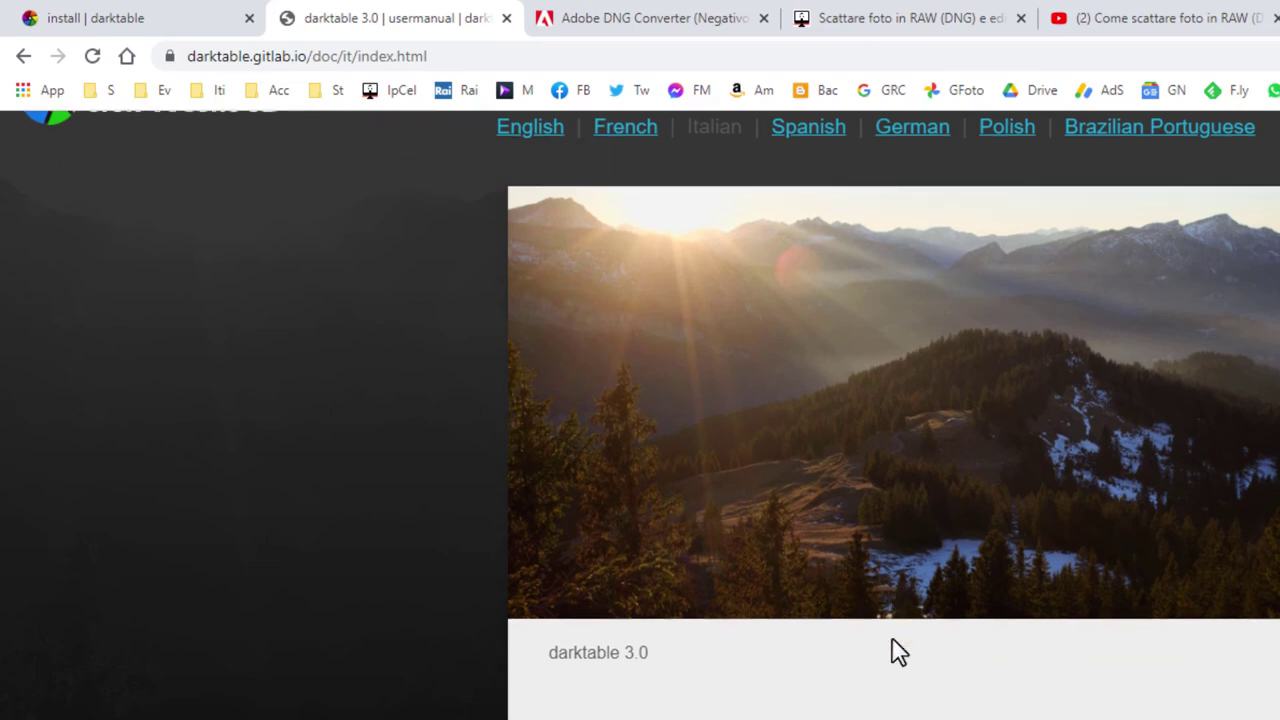
scroll(894, 651, "down", 2)
scroll(868, 622, "down", 3)
scroll(868, 617, "down", 3)
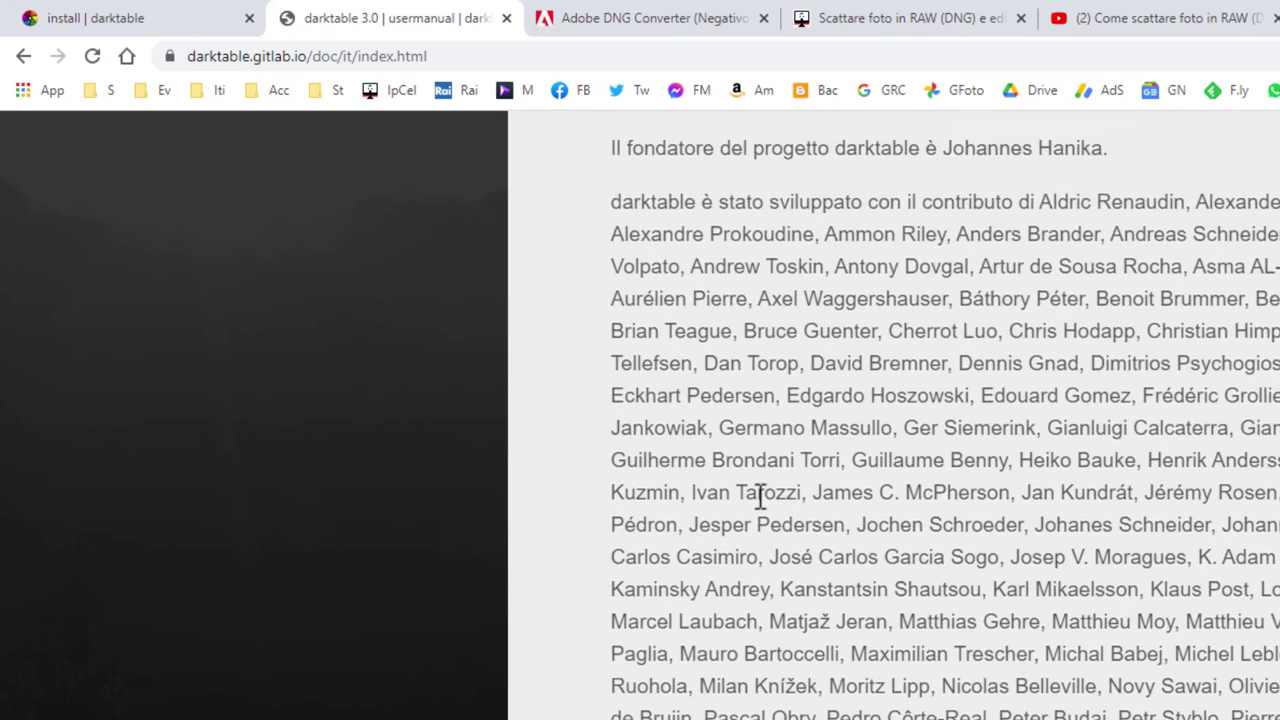
scroll(690, 400, "up", 7)
scroll(690, 250, "up", 2)
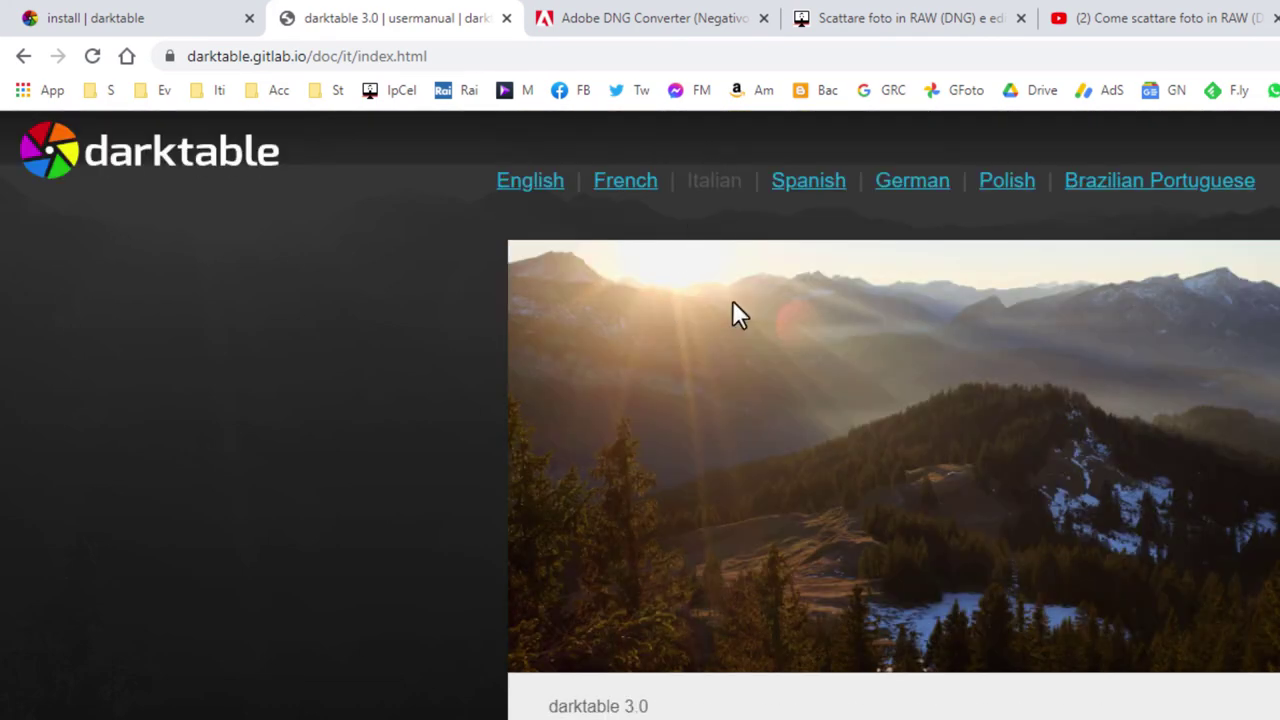
scroll(1140, 655, "down", 3)
scroll(1110, 620, "down", 3)
scroll(790, 430, "down", 4)
scroll(712, 385, "down", 3)
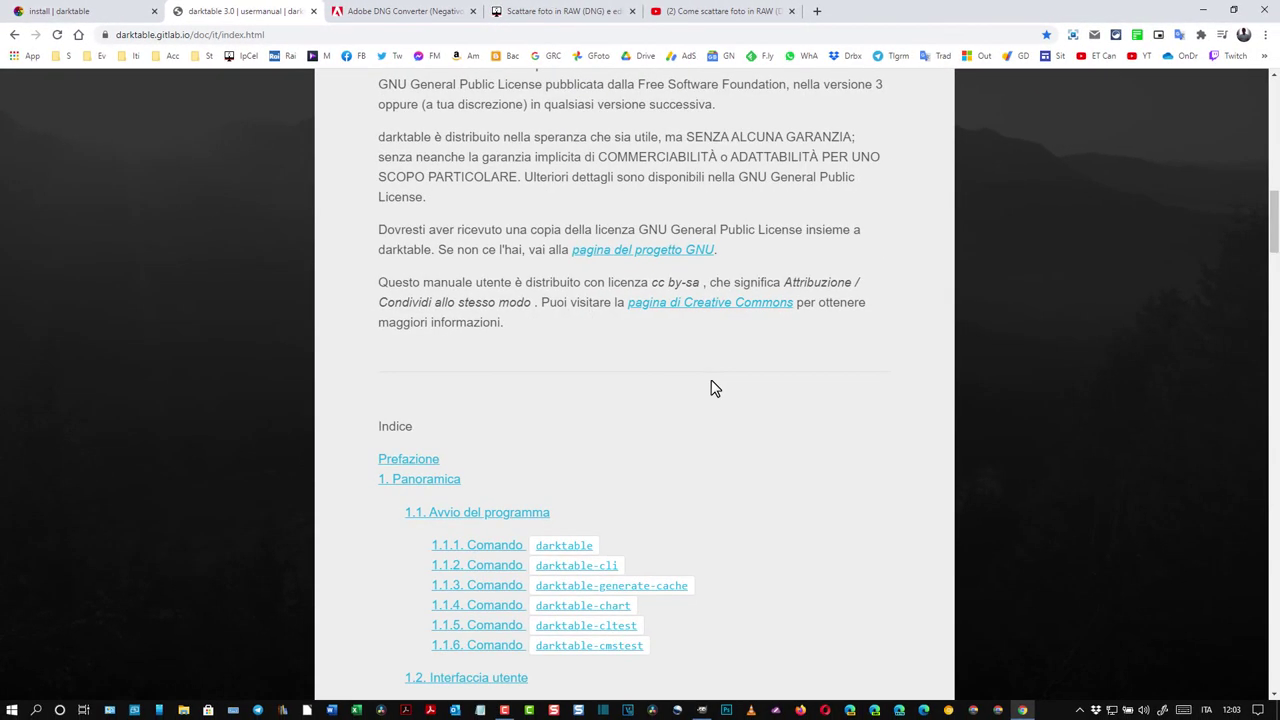
scroll(718, 370, "down", 3)
scroll(520, 295, "down", 2)
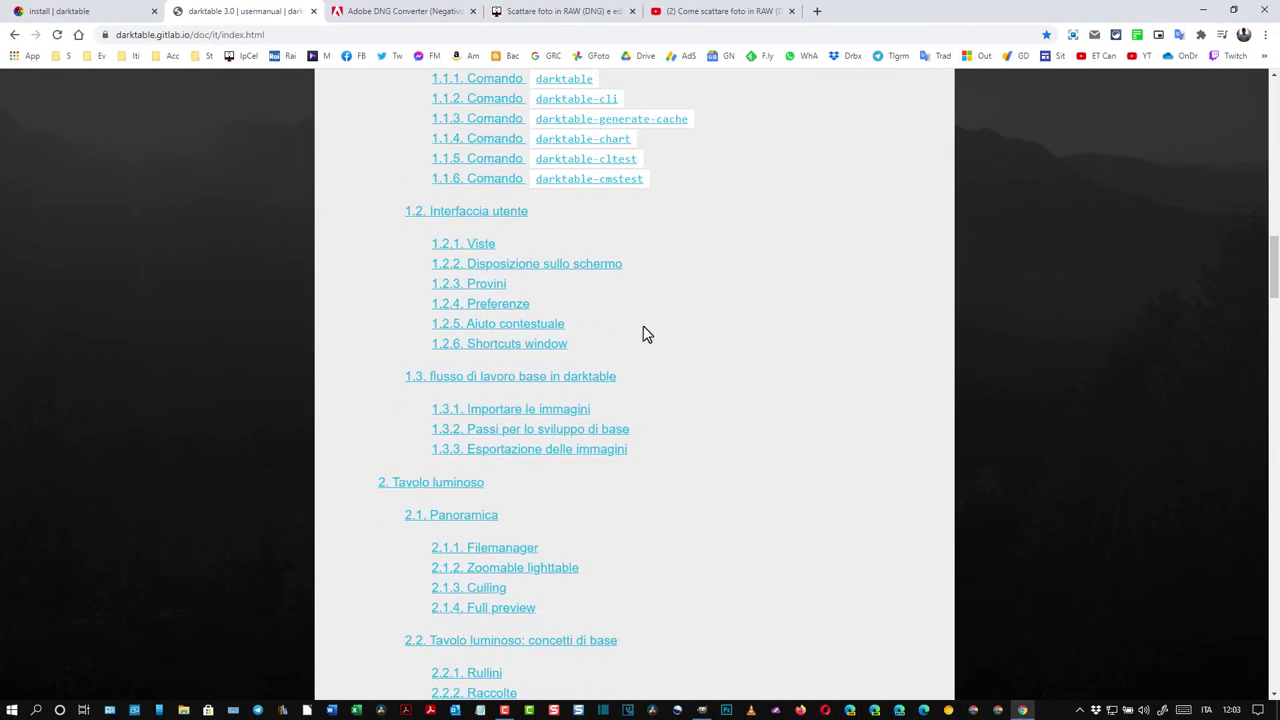
scroll(645, 340, "down", 1)
scroll(651, 349, "down", 2)
scroll(651, 349, "down", 1)
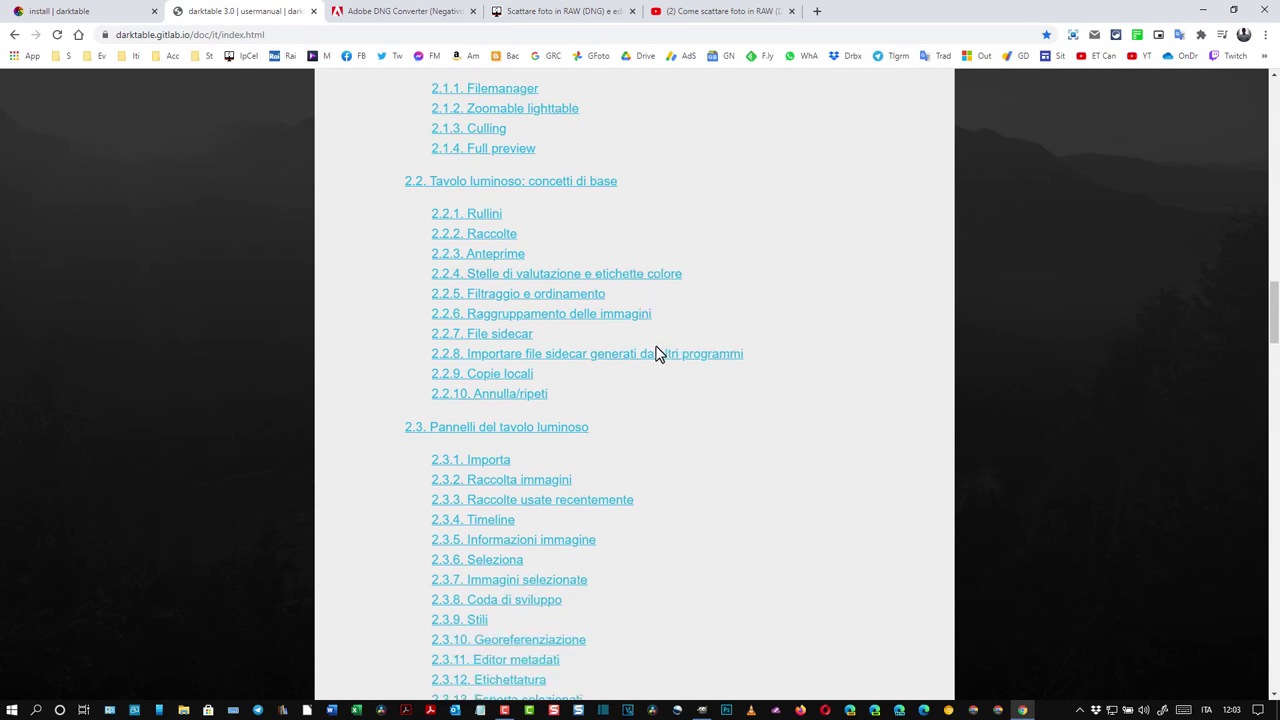
scroll(657, 354, "down", 1)
scroll(657, 354, "down", 1)
scroll(670, 350, "down", 1)
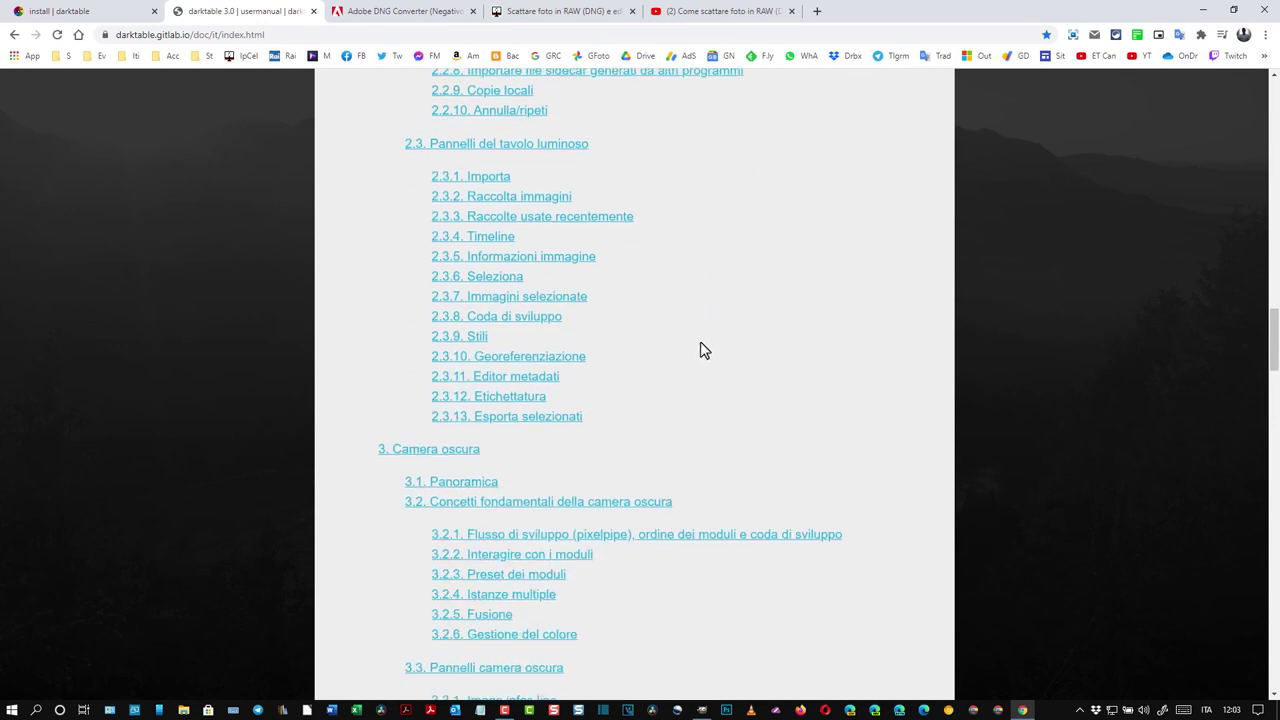
scroll(700, 349, "down", 1)
scroll(703, 349, "down", 2)
scroll(706, 351, "down", 1)
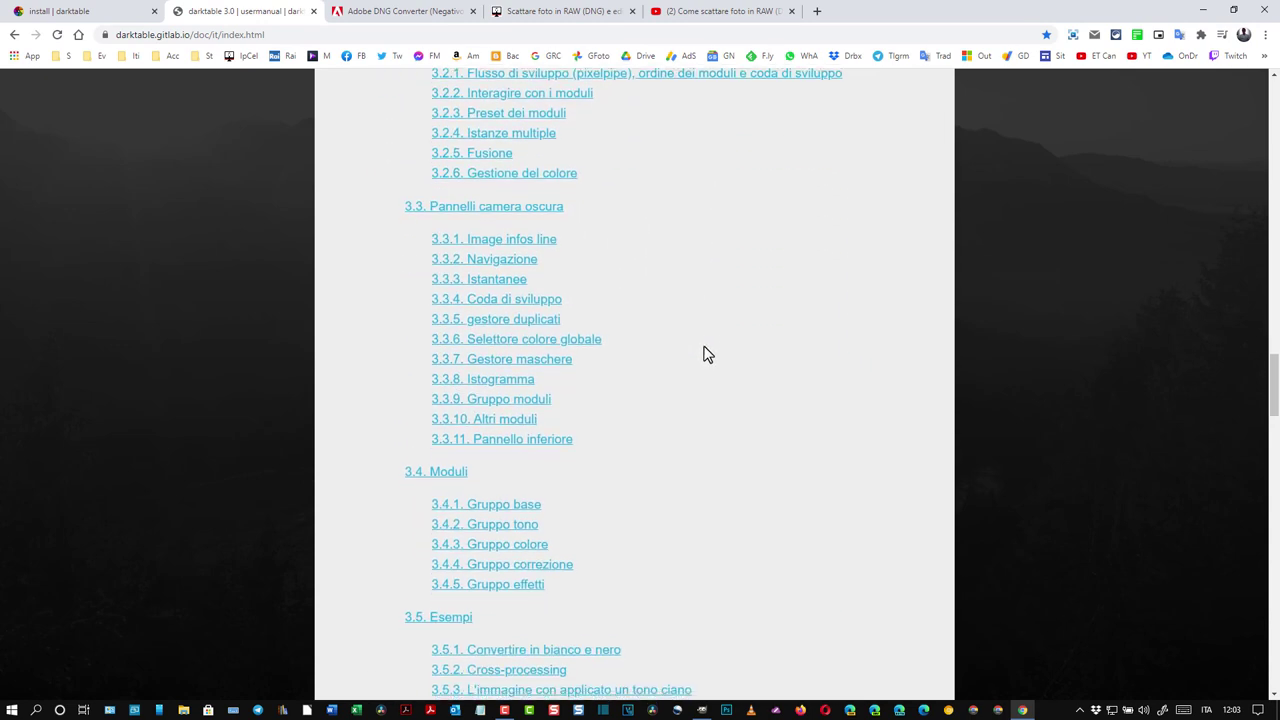
scroll(706, 352, "down", 2)
scroll(707, 350, "down", 1)
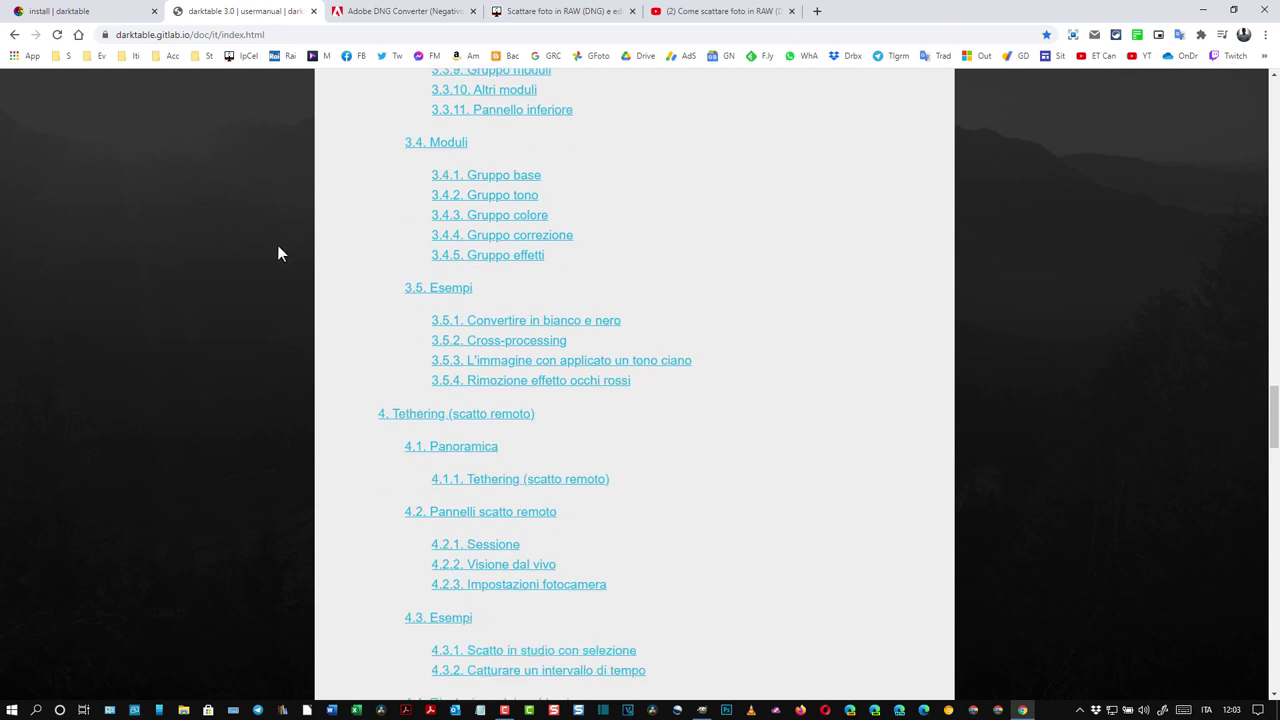
Switch to the Adobe DNG Converter help page in Chrome
left_click(396, 12)
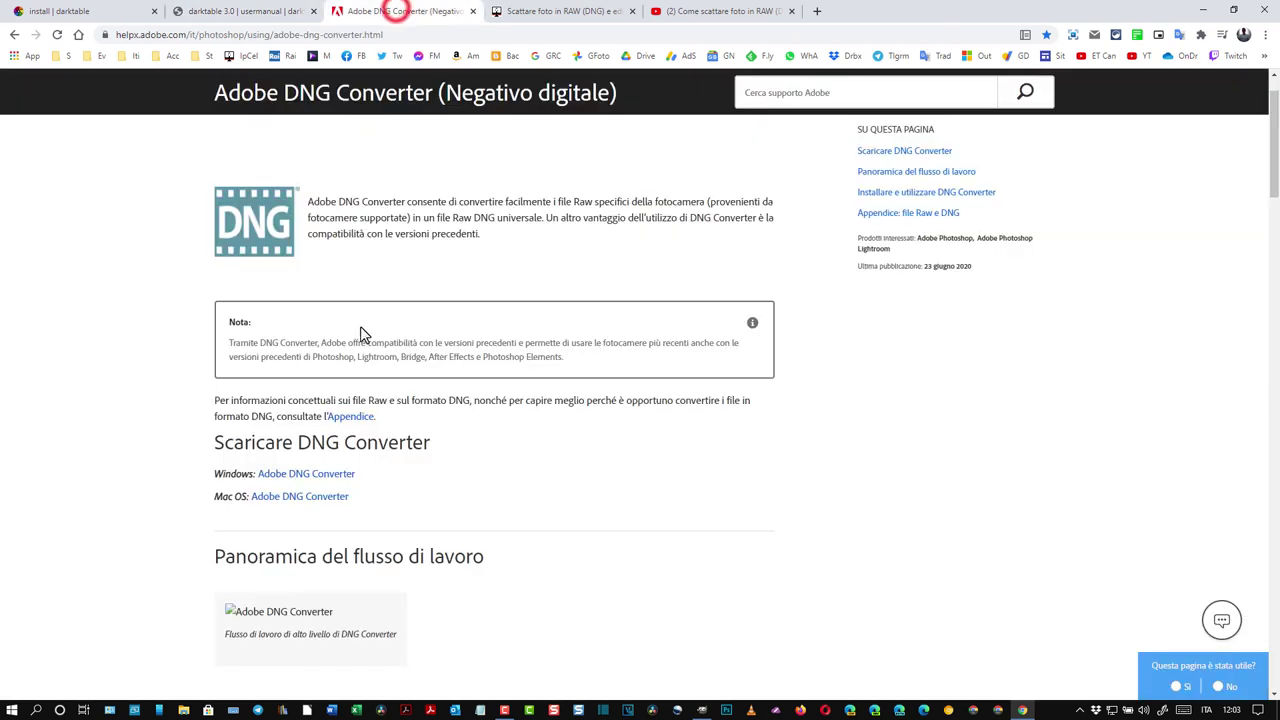